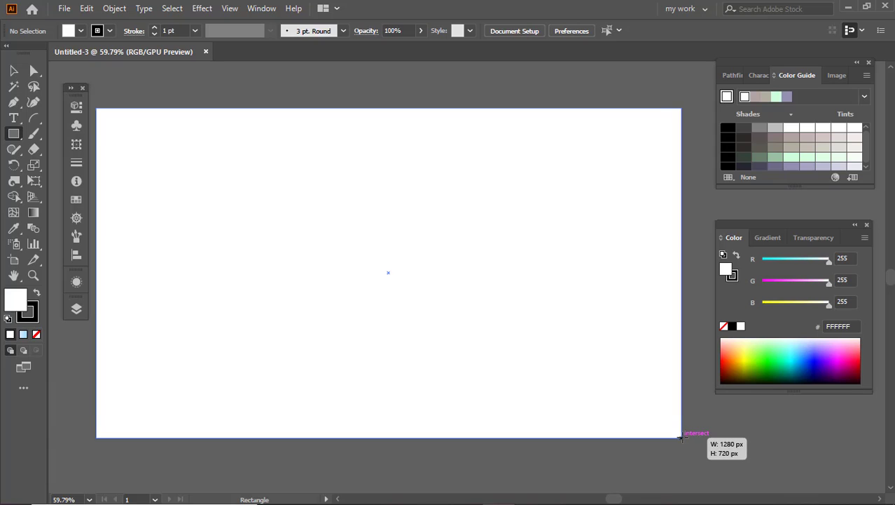
# Remove the stroke from the artboard-sized rectangle and set its fill to black
pyautogui.click(28, 317)
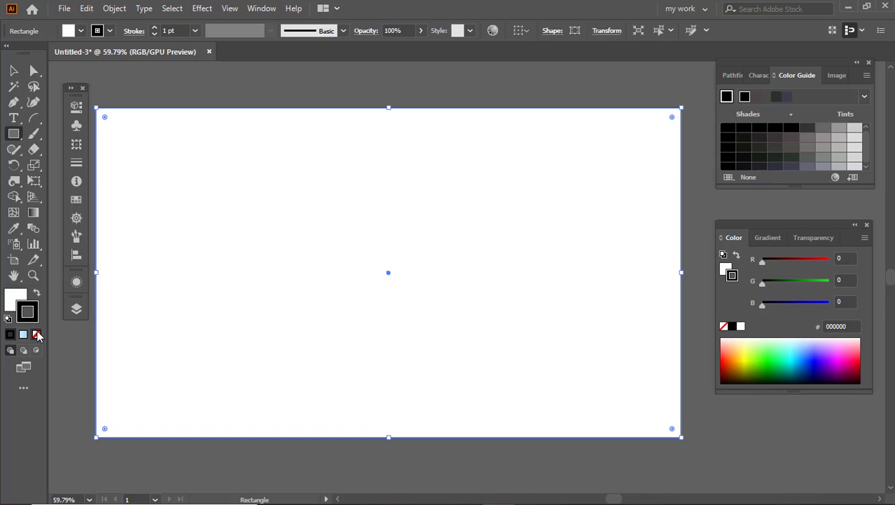
pyautogui.click(36, 334)
pyautogui.click(22, 299)
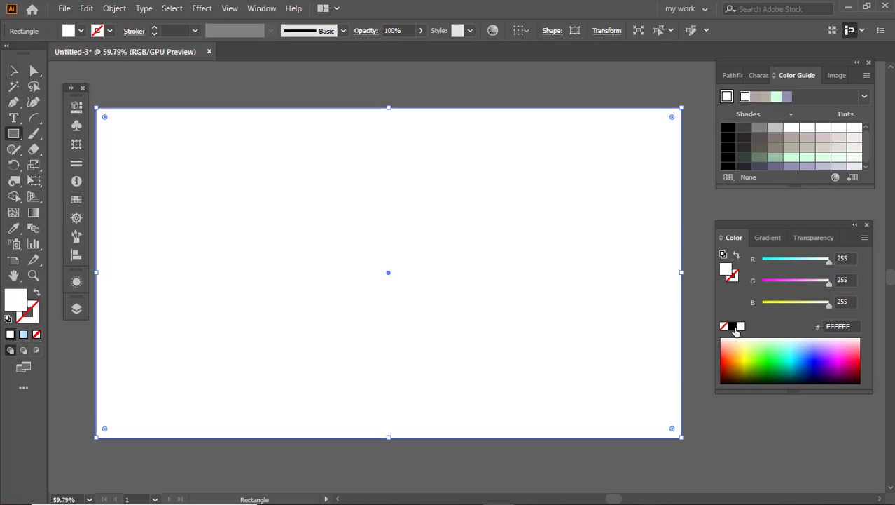
pyautogui.click(733, 327)
# Lock the black background rectangle so that it cannot be selected
pyautogui.click(12, 71)
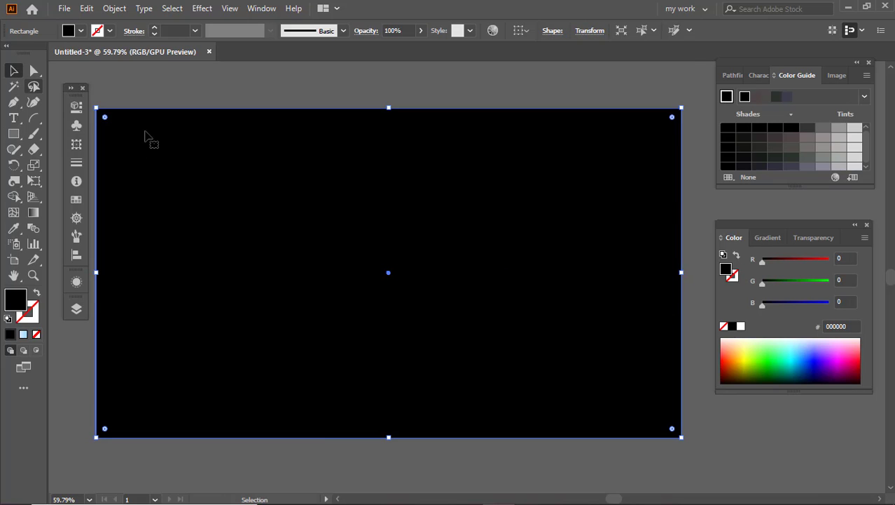
pyautogui.click(114, 9)
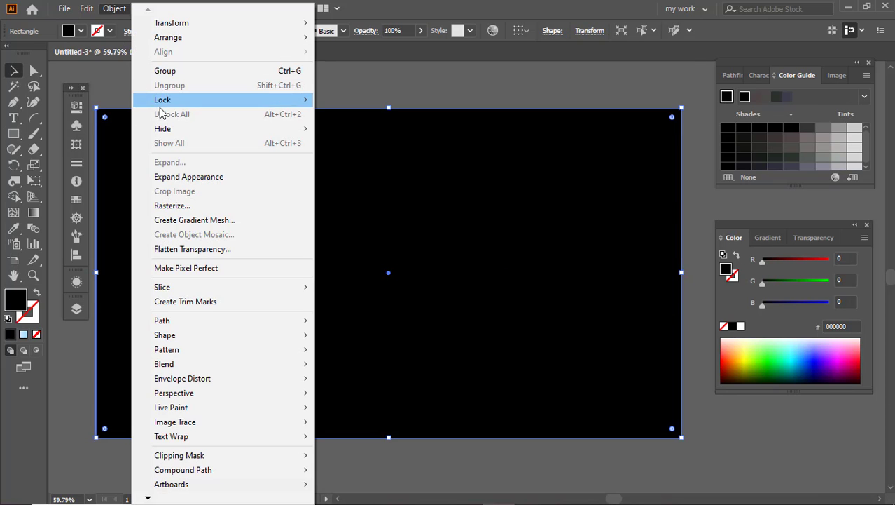
pyautogui.moveTo(182, 103)
pyautogui.click(367, 103)
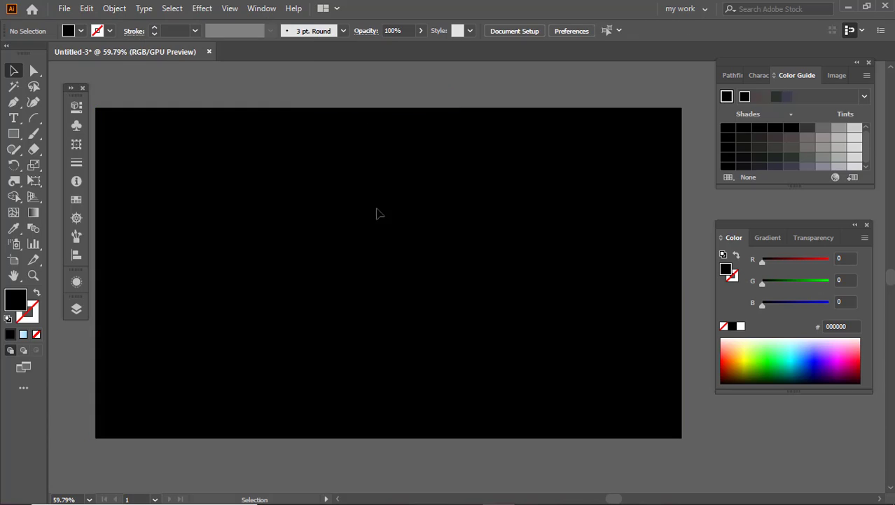
# Start a Pen path outside the rectangle's lower-left corner with no fill and a 00FF00 stroke, adding a smooth anchor near the centre
pyautogui.press('z')
pyautogui.keyDown('alt'); pyautogui.click(477, 232); pyautogui.keyUp('alt')
pyautogui.keyDown('alt'); pyautogui.click(477, 232); pyautogui.keyUp('alt')
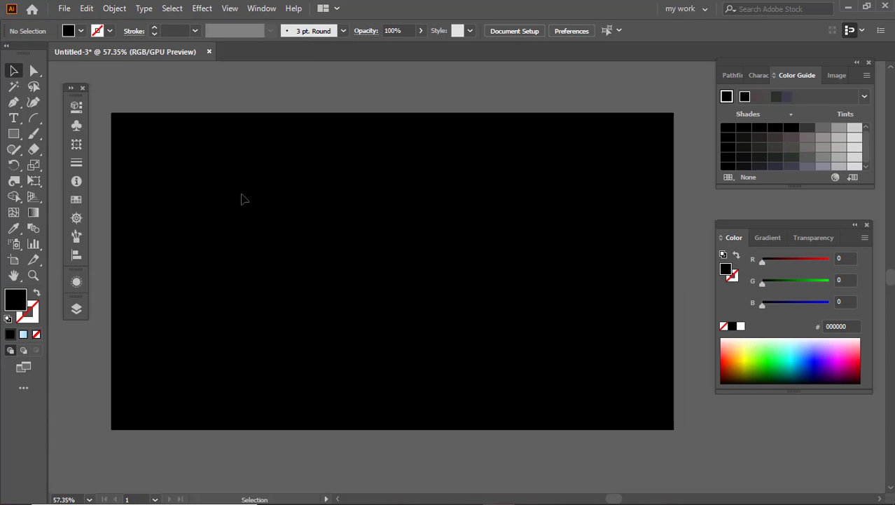
pyautogui.moveTo(482, 264); pyautogui.dragTo(425, 251)
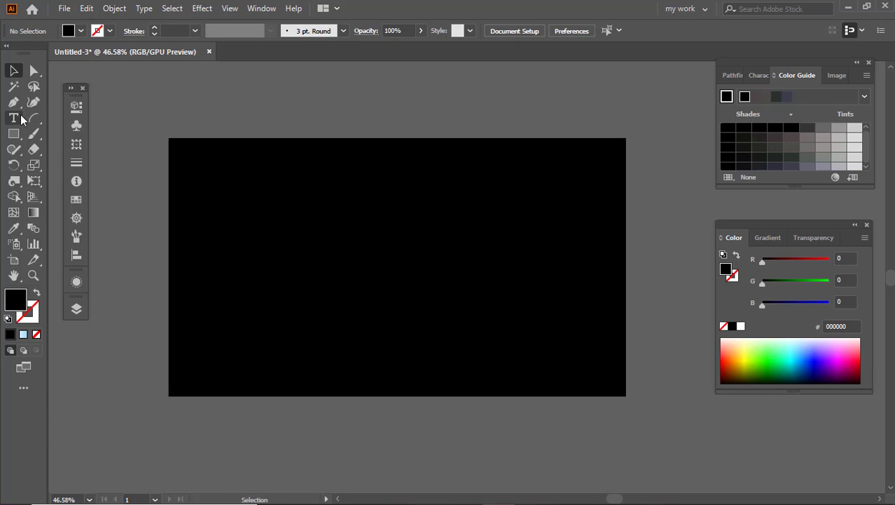
pyautogui.click(155, 391)
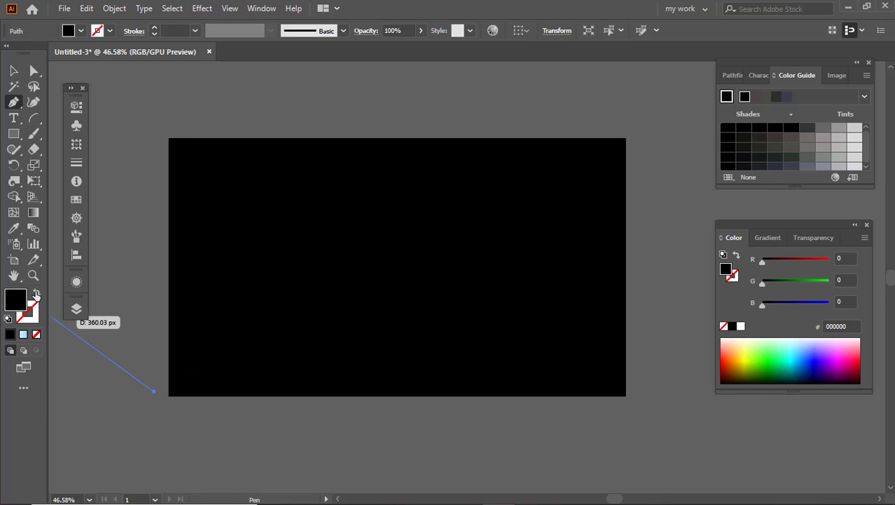
pyautogui.click(36, 294)
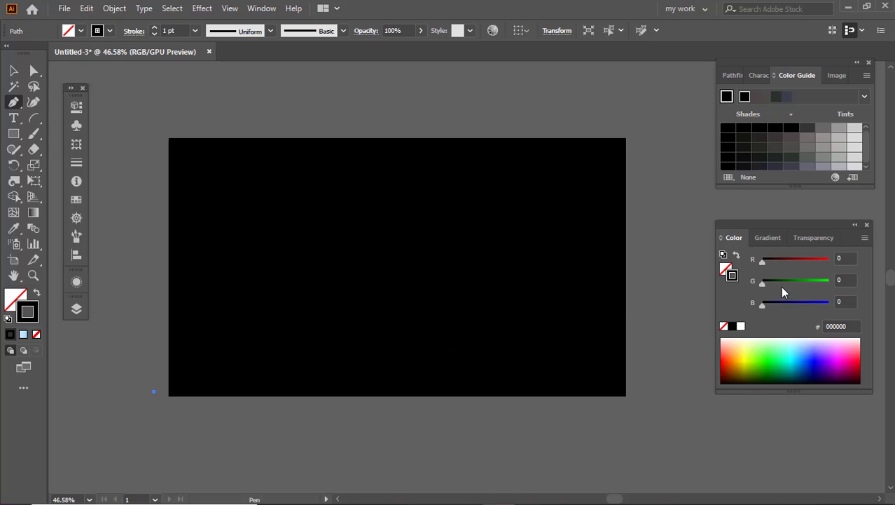
pyautogui.moveTo(763, 282); pyautogui.dragTo(830, 281)
pyautogui.moveTo(423, 281)
pyautogui.mouseDown()
pyautogui.moveTo(506, 339)
pyautogui.moveTo(572, 361)
pyautogui.moveTo(600, 345)
pyautogui.mouseUp()
pyautogui.click(423, 281)
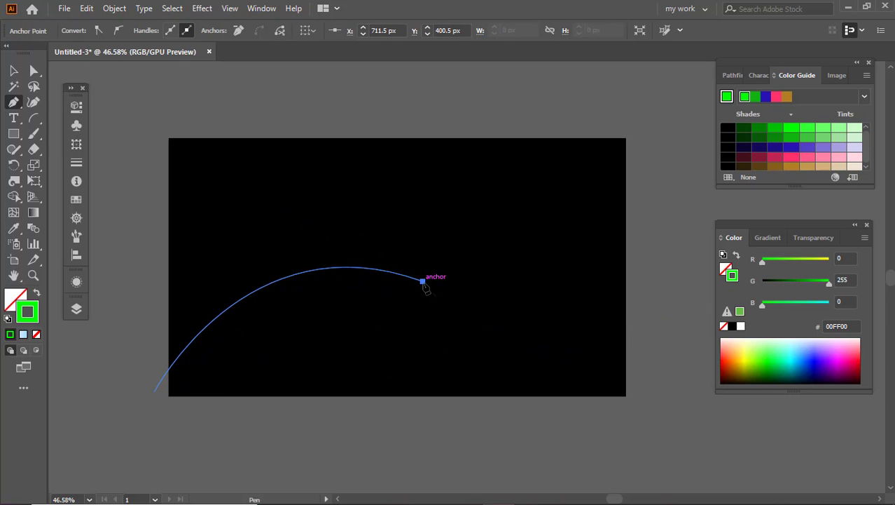
pyautogui.moveTo(423, 281); pyautogui.dragTo(636, 278)
pyautogui.moveTo(562, 382); pyautogui.dragTo(366, 346)
pyautogui.hotkey('ctrl', 'z')
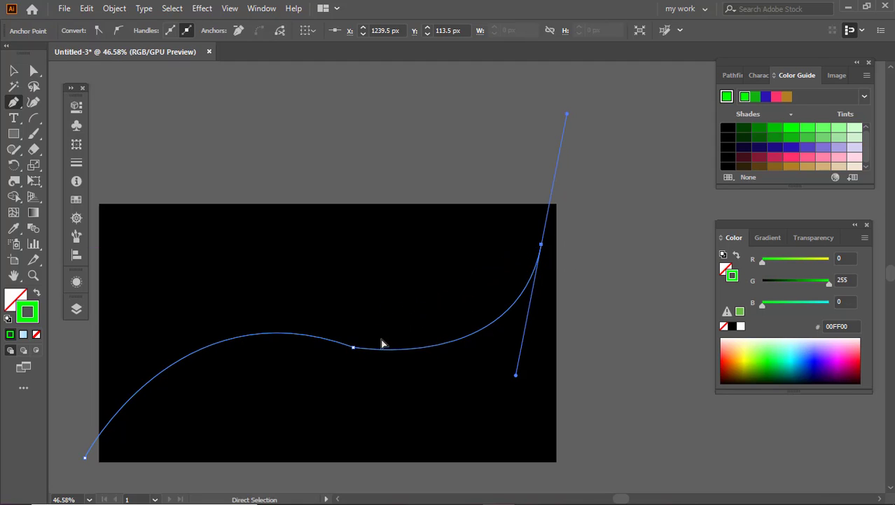
pyautogui.hotkey('ctrl', 'z')
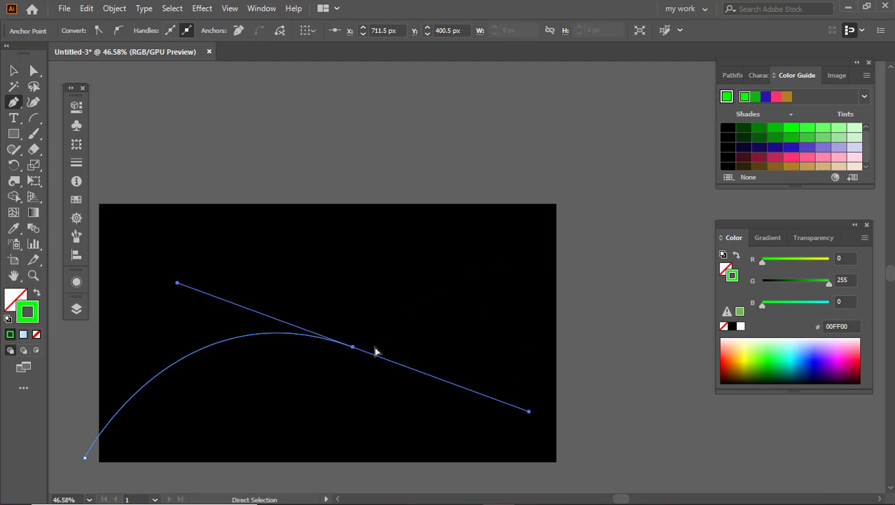
# Finish the S-shaped path with an end anchor outside the rectangle's upper-right corner and deselect it
pyautogui.moveTo(442, 348); pyautogui.dragTo(352, 347)
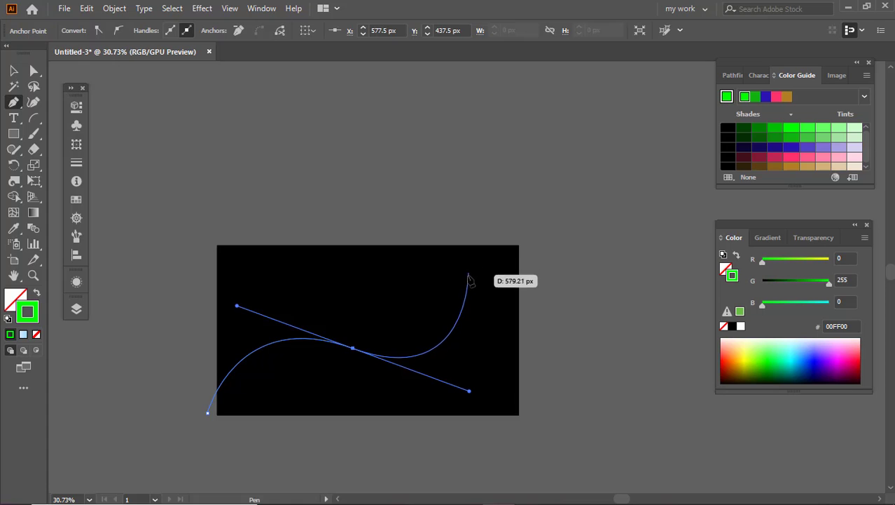
pyautogui.moveTo(524, 223); pyautogui.dragTo(517, 216)
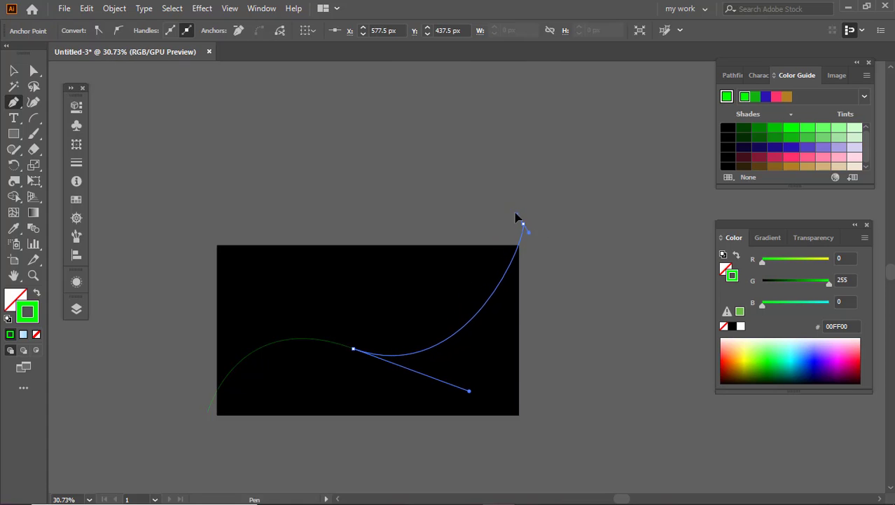
pyautogui.click(14, 71)
pyautogui.click(270, 134)
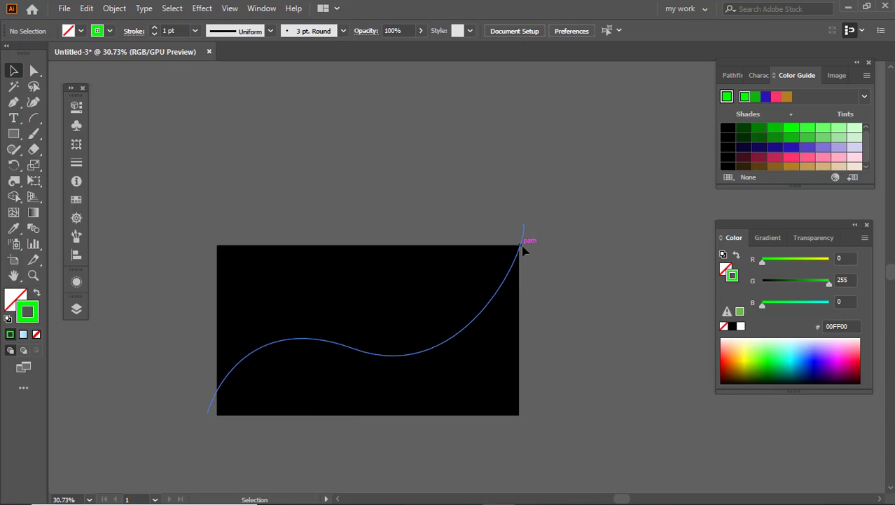
# Rotate a copy of the green curve slightly counterclockwise about a pivot near the artboard's centre
pyautogui.click(520, 246)
pyautogui.moveTo(390, 361); pyautogui.dragTo(414, 361)
pyautogui.moveTo(408, 378); pyautogui.dragTo(413, 347)
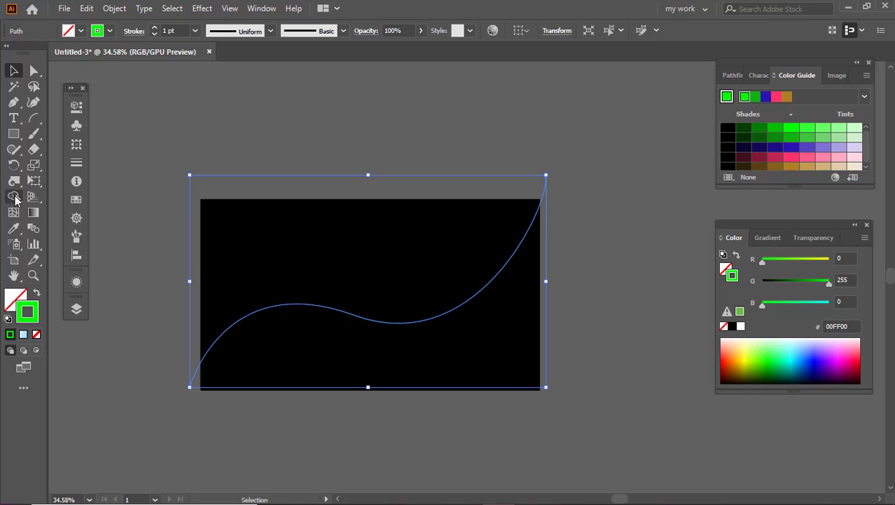
pyautogui.click(13, 168)
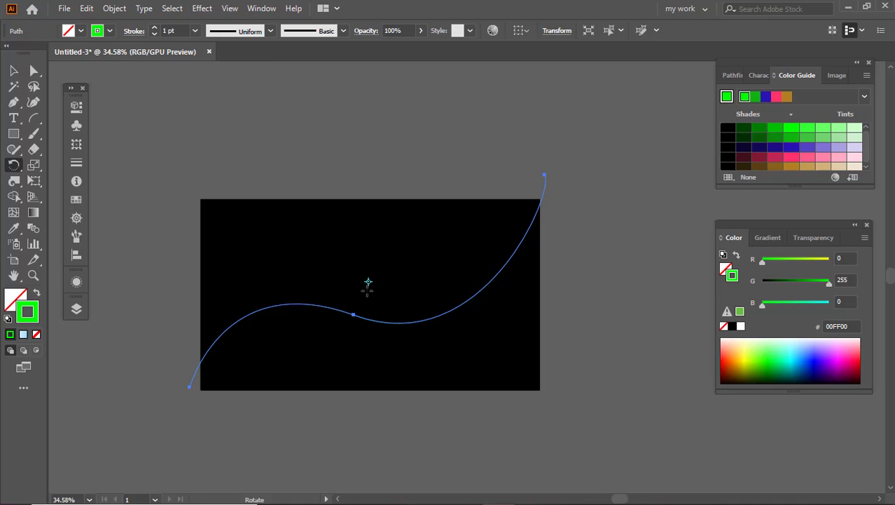
pyautogui.moveTo(548, 183); pyautogui.dragTo(523, 195)
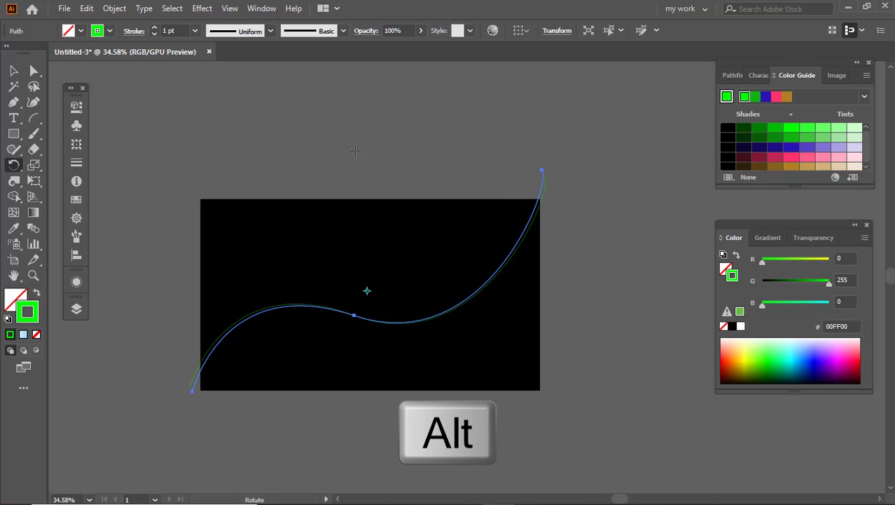
# Repeat the rotated copy until the green curves complete a full circular pattern around the pivot
pyautogui.hotkey('ctrl', 'd')
pyautogui.hotkey('ctrl', 'd')
pyautogui.hotkey('ctrl', 'd')
pyautogui.hotkey('ctrl', 'd')
pyautogui.hotkey('ctrl', 'd')
pyautogui.hotkey('ctrl', 'd')
pyautogui.hotkey('ctrl', 'd')
pyautogui.hotkey('ctrl', 'd')
pyautogui.hotkey('ctrl', 'd')
pyautogui.hotkey('ctrl', 'd')
pyautogui.hotkey('ctrl', 'd')
pyautogui.hotkey('ctrl', 'd')
pyautogui.hotkey('ctrl', 'd')
pyautogui.hotkey('ctrl', 'd')
pyautogui.hotkey('ctrl', 'd')
pyautogui.hotkey('ctrl', 'd')
pyautogui.hotkey('ctrl', 'd')
pyautogui.hotkey('ctrl', 'd')
pyautogui.hotkey('ctrl', 'd')
pyautogui.hotkey('ctrl', 'd')
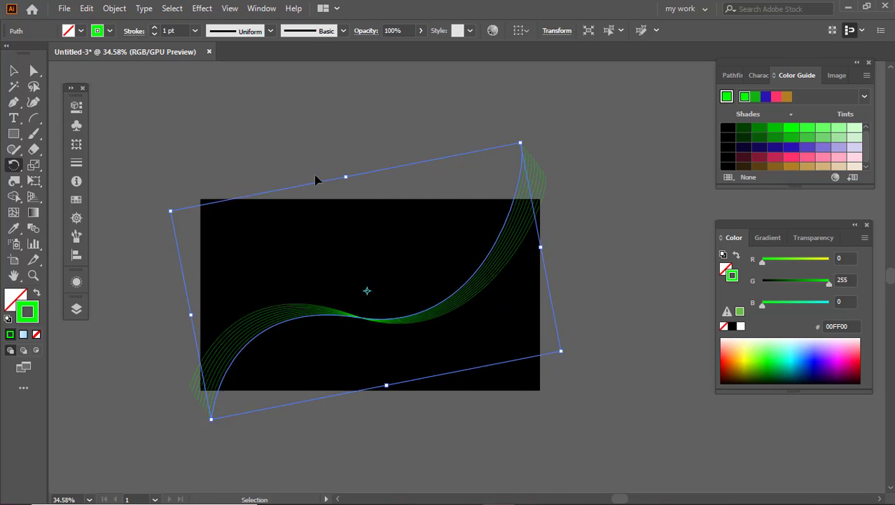
pyautogui.hotkey('ctrl', 'd')
pyautogui.hotkey('ctrl', 'd')
pyautogui.hotkey('ctrl', 'd')
pyautogui.hotkey('ctrl', 'd')
pyautogui.hotkey('ctrl', 'd')
pyautogui.hotkey('ctrl', 'd')
pyautogui.hotkey('ctrl', 'd')
pyautogui.hotkey('ctrl', 'd')
pyautogui.hotkey('ctrl', 'd')
pyautogui.hotkey('ctrl', 'd')
pyautogui.hotkey('ctrl', 'd')
pyautogui.hotkey('ctrl', 'd')
pyautogui.hotkey('ctrl', 'd')
pyautogui.hotkey('ctrl', 'd')
pyautogui.hotkey('ctrl', 'd')
pyautogui.hotkey('ctrl', 'd')
pyautogui.hotkey('ctrl', 'd')
pyautogui.hotkey('ctrl', 'd')
pyautogui.hotkey('ctrl', 'd')
pyautogui.hotkey('ctrl', 'd')
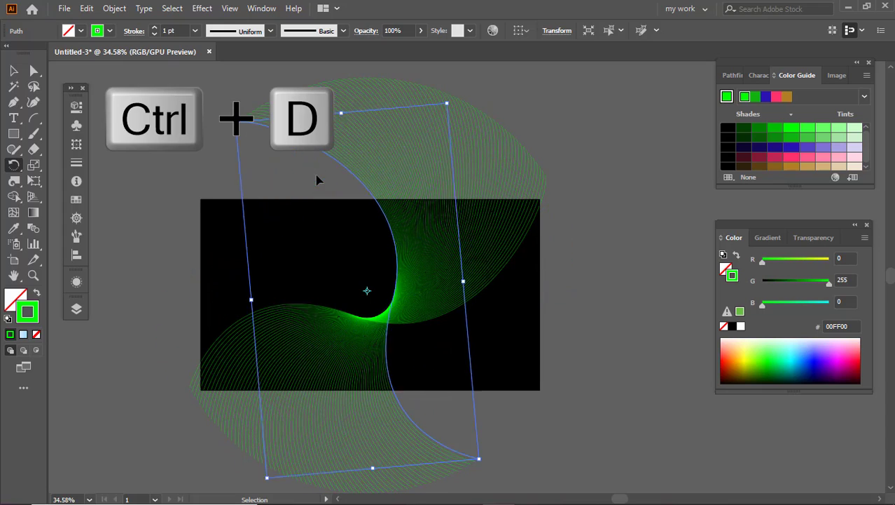
pyautogui.hotkey('ctrl', 'd')
pyautogui.hotkey('ctrl', 'd')
pyautogui.hotkey('ctrl', 'd')
pyautogui.hotkey('ctrl', 'd')
pyautogui.hotkey('ctrl', 'd')
pyautogui.hotkey('ctrl', 'd')
pyautogui.hotkey('ctrl', 'd')
pyautogui.hotkey('ctrl', 'd')
pyautogui.hotkey('ctrl', 'd')
pyautogui.hotkey('ctrl', 'd')
pyautogui.hotkey('ctrl', 'd')
pyautogui.hotkey('ctrl', 'd')
pyautogui.hotkey('ctrl', 'd')
pyautogui.hotkey('ctrl', 'd')
pyautogui.hotkey('ctrl', 'd')
pyautogui.hotkey('ctrl', 'd')
pyautogui.hotkey('ctrl', 'd')
pyautogui.hotkey('ctrl', 'd')
pyautogui.hotkey('ctrl', 'd')
pyautogui.hotkey('ctrl', 'd')
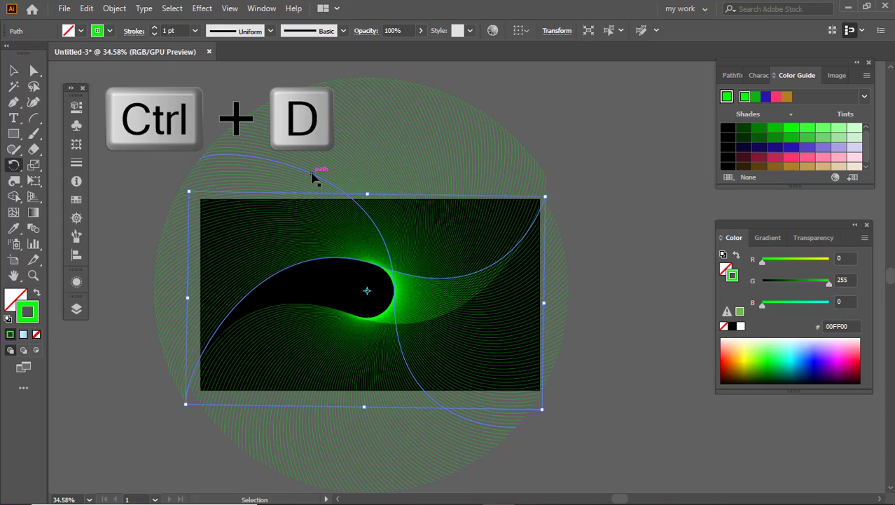
pyautogui.hotkey('ctrl', 'd')
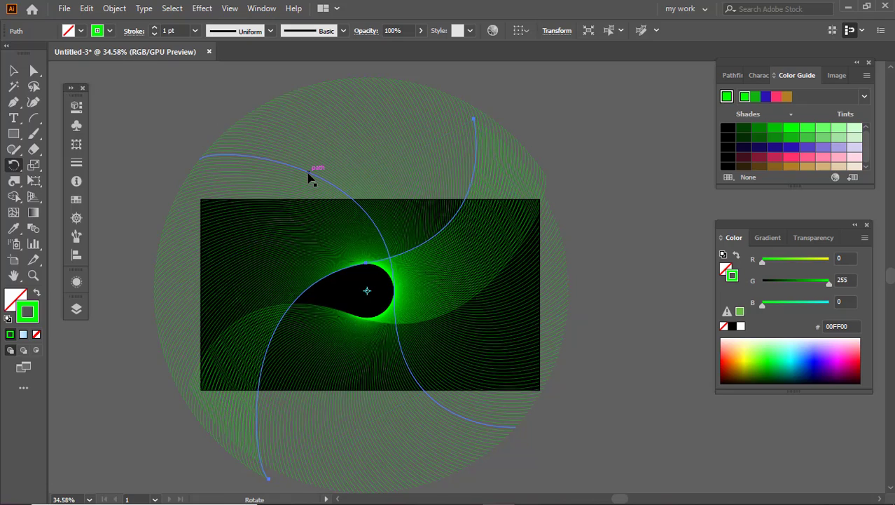
pyautogui.hotkey('ctrl', 'd')
pyautogui.hotkey('ctrl', 'd')
pyautogui.hotkey('ctrl', 'd')
pyautogui.hotkey('ctrl', 'd')
pyautogui.hotkey('ctrl', 'd')
pyautogui.hotkey('ctrl', 'd')
pyautogui.hotkey('ctrl', 'd')
pyautogui.hotkey('ctrl', 'd')
pyautogui.hotkey('ctrl', 'd')
pyautogui.hotkey('ctrl', 'd')
pyautogui.hotkey('ctrl', 'd')
pyautogui.hotkey('ctrl', 'd')
pyautogui.hotkey('ctrl', 'd')
pyautogui.hotkey('ctrl', 'd')
pyautogui.hotkey('ctrl', 'd')
pyautogui.hotkey('ctrl', 'd')
pyautogui.hotkey('ctrl', 'd')
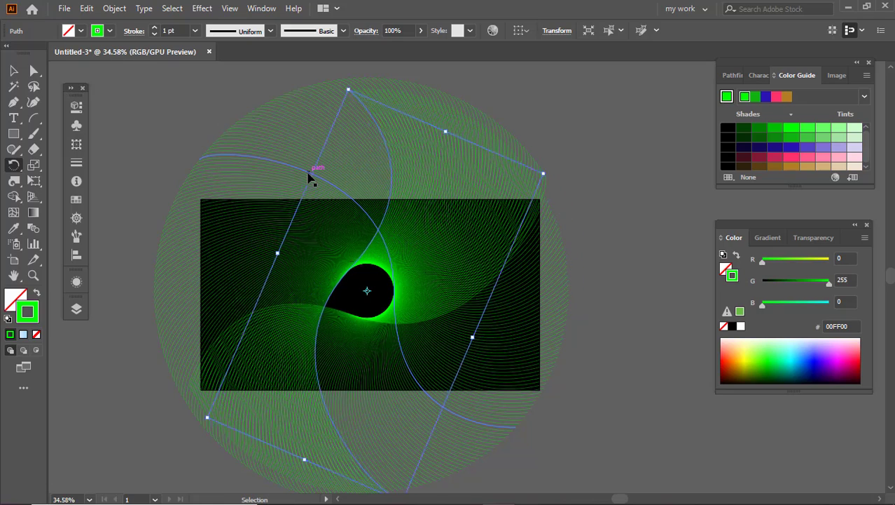
pyautogui.hotkey('ctrl', 'd')
pyautogui.hotkey('ctrl', 'd')
pyautogui.hotkey('ctrl', 'd')
pyautogui.hotkey('ctrl', 'd')
pyautogui.hotkey('ctrl', 'd')
pyautogui.hotkey('ctrl', 'd')
pyautogui.hotkey('ctrl', 'd')
pyautogui.hotkey('ctrl', 'd')
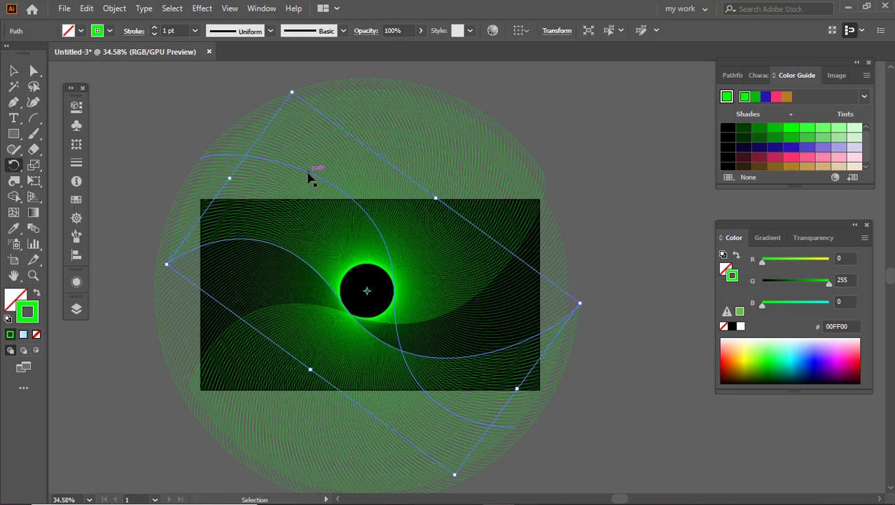
pyautogui.hotkey('ctrl', 'd')
pyautogui.hotkey('ctrl', 'd')
pyautogui.hotkey('ctrl', 'd')
pyautogui.hotkey('ctrl', 'd')
pyautogui.hotkey('ctrl', 'd')
pyautogui.hotkey('ctrl', 'd')
pyautogui.hotkey('ctrl', 'd')
pyautogui.hotkey('ctrl', 'd')
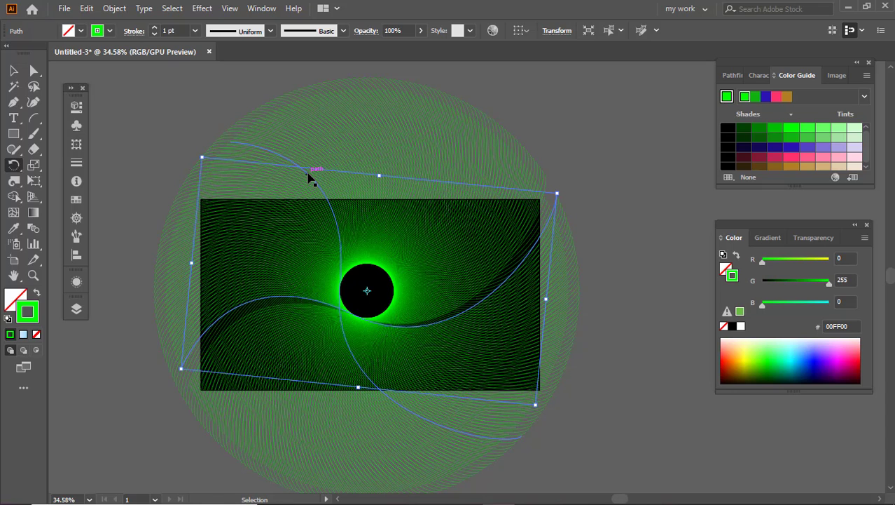
pyautogui.hotkey('ctrl', 'd')
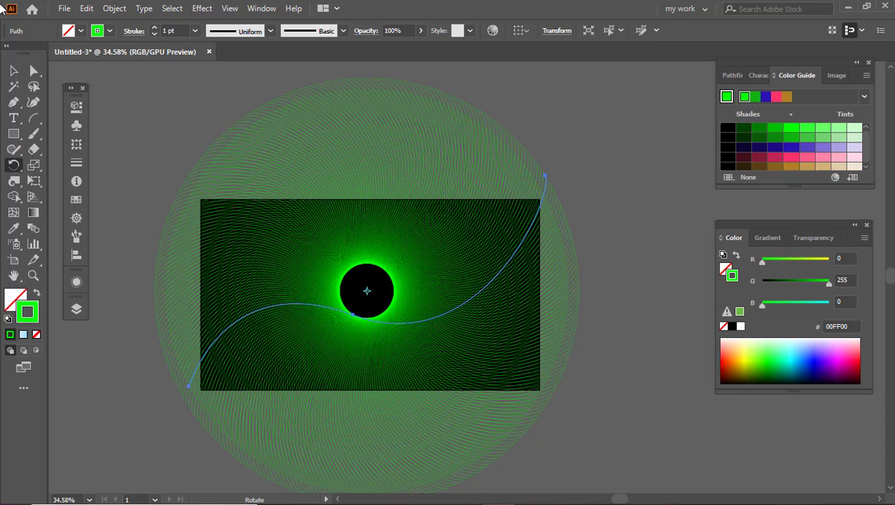
# Examine individual curves of the circular pattern around its dark centre and along its outer edge
pyautogui.click(13, 73)
pyautogui.click(114, 90)
pyautogui.hotkey('ctrl', 'space')
pyautogui.moveTo(388, 286)
pyautogui.mouseDown()
pyautogui.moveTo(430, 292)
pyautogui.moveTo(402, 286)
pyautogui.mouseUp()
pyautogui.click(447, 300)
pyautogui.press('space')
pyautogui.moveTo(462, 293); pyautogui.dragTo(462, 260)
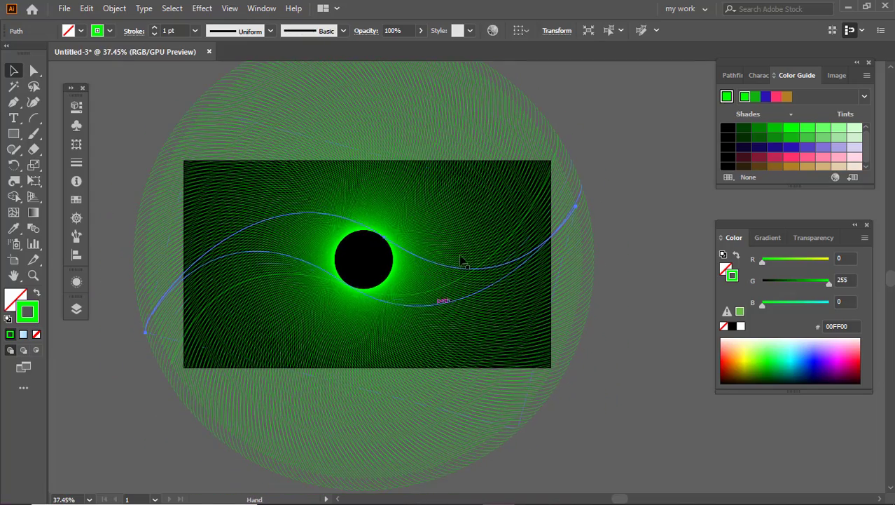
pyautogui.click(564, 216)
pyautogui.hotkey('ctrl', 'space')
pyautogui.moveTo(459, 217)
pyautogui.mouseDown()
pyautogui.moveTo(480, 224)
pyautogui.moveTo(464, 225)
pyautogui.mouseUp()
pyautogui.click(461, 253)
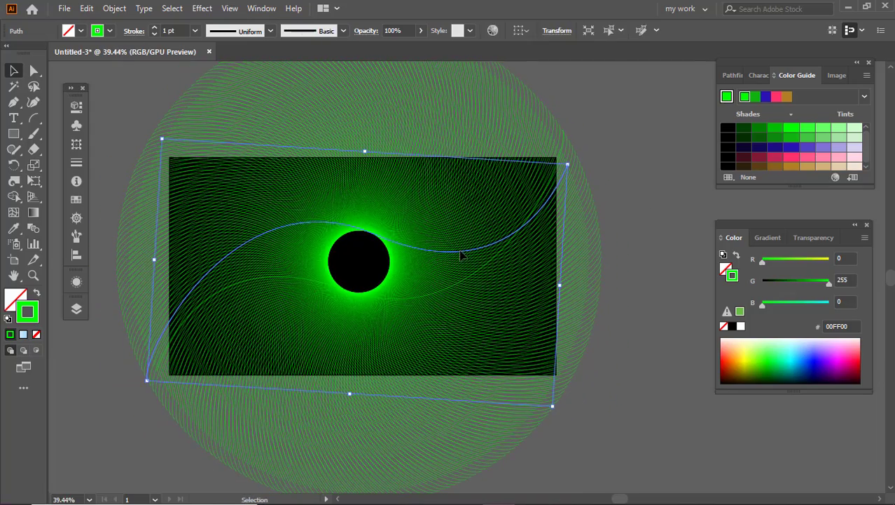
pyautogui.click(487, 120)
pyautogui.hotkey('ctrl', 'space')
pyautogui.moveTo(607, 154); pyautogui.dragTo(557, 147)
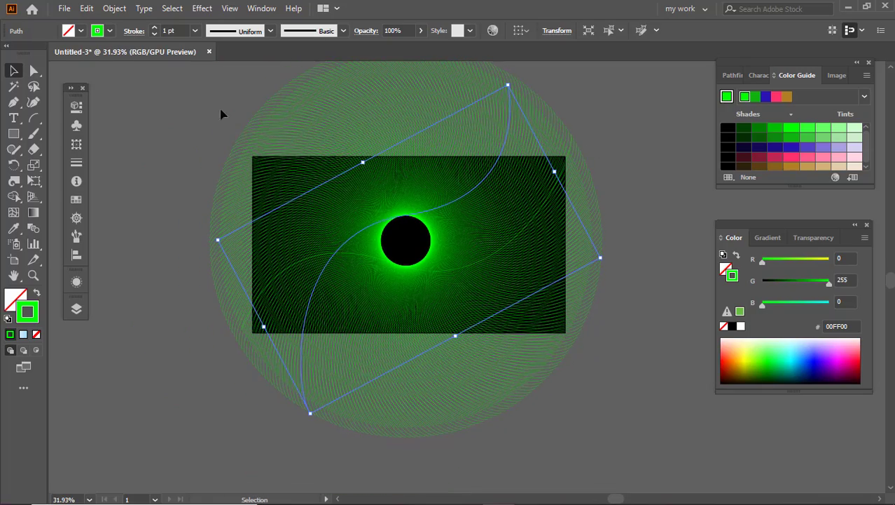
# Expand all the green curves to convert their strokes into filled shapes, and clear the selection
pyautogui.hotkey('ctrl', 'a')
pyautogui.press('space')
pyautogui.moveTo(454, 272); pyautogui.dragTo(426, 284)
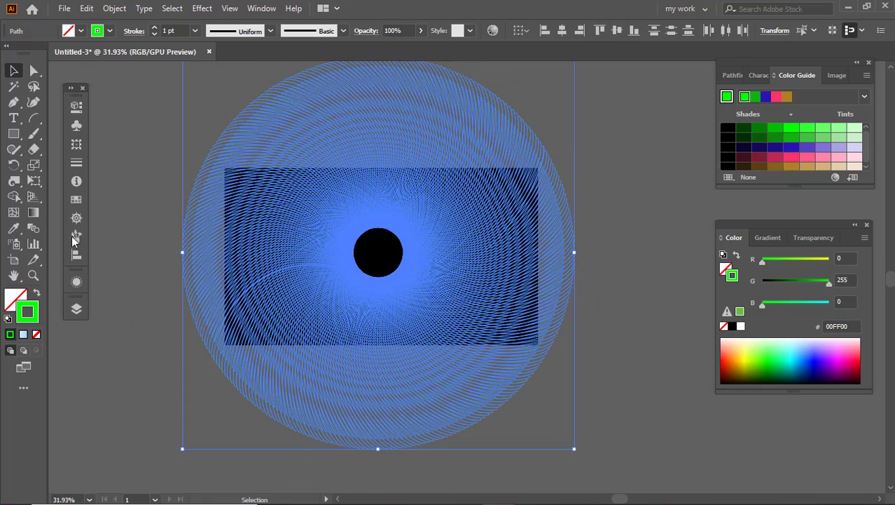
pyautogui.click(114, 8)
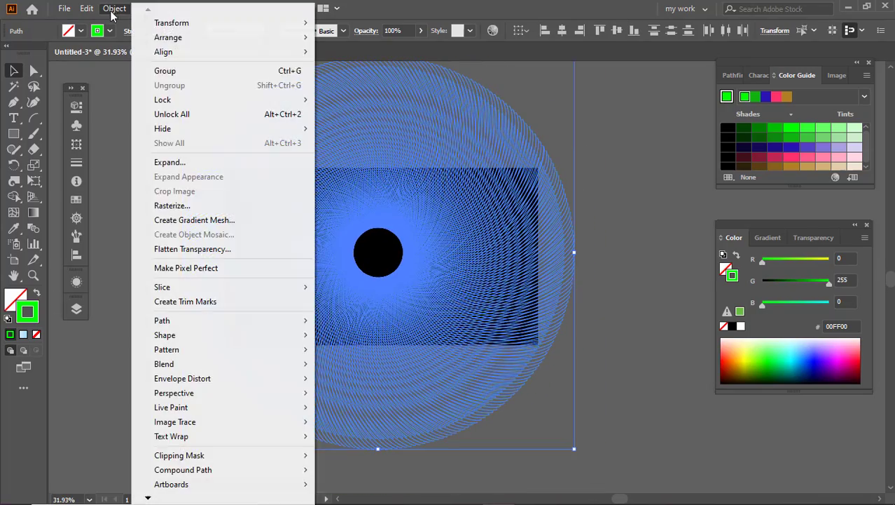
pyautogui.click(203, 163)
pyautogui.click(418, 330)
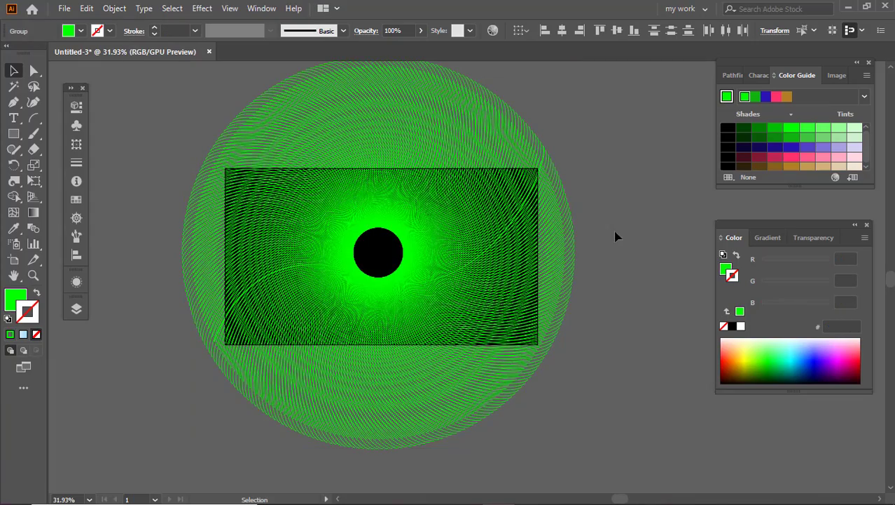
pyautogui.click(616, 236)
# Apply a linear gradient fill to a single expanded curve that passes just below the dark centre of the pattern
pyautogui.moveTo(460, 243); pyautogui.dragTo(515, 242)
pyautogui.click(498, 270)
pyautogui.click(614, 215)
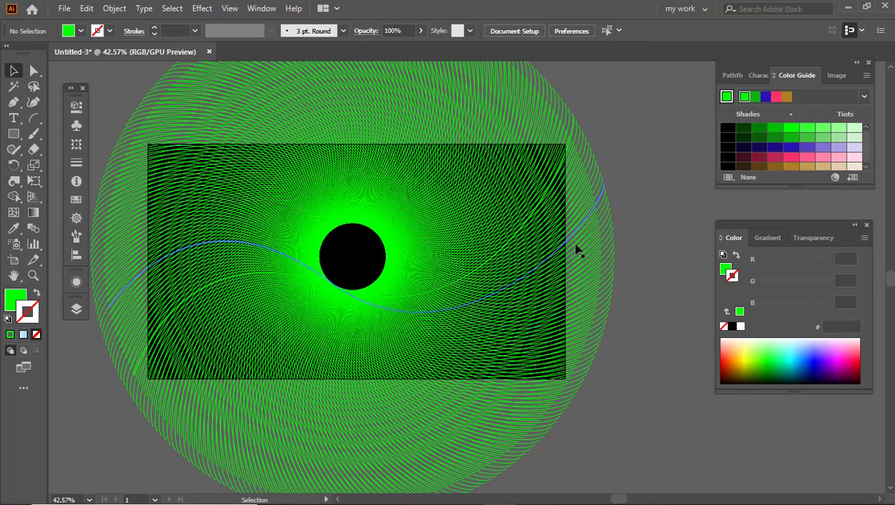
pyautogui.click(589, 245)
pyautogui.click(15, 301)
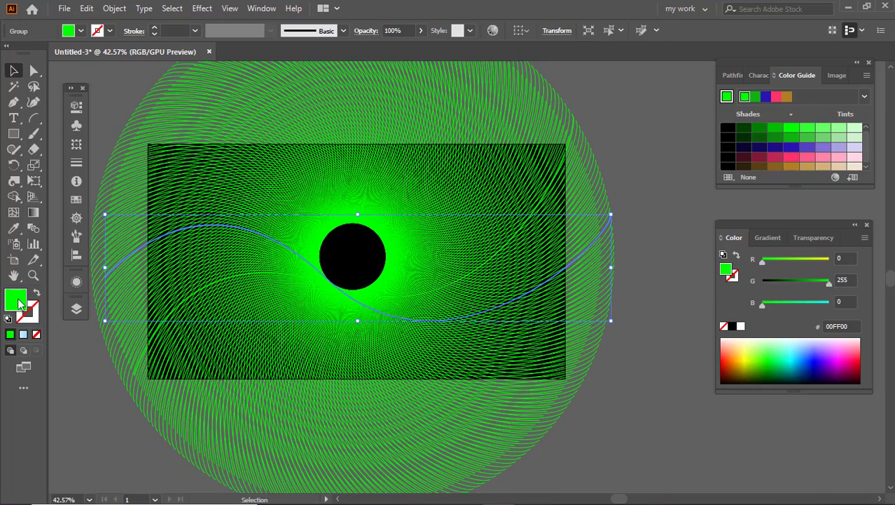
pyautogui.click(782, 240)
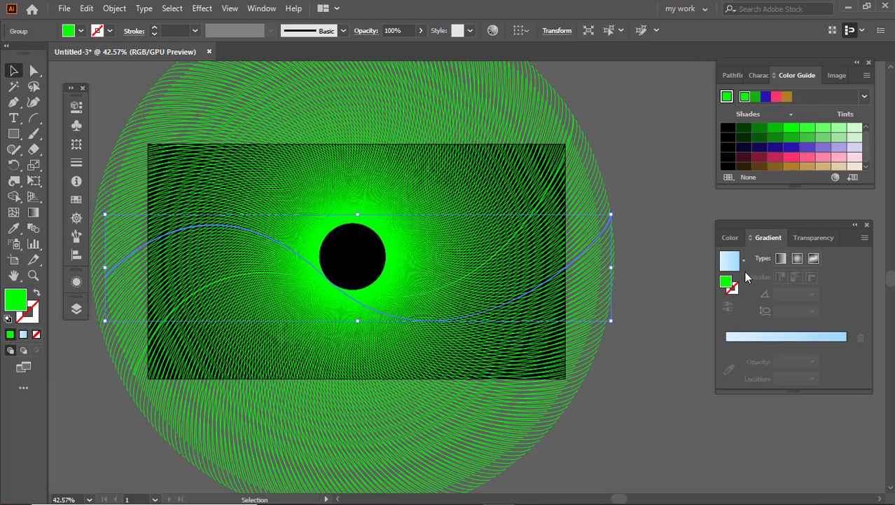
pyautogui.click(731, 283)
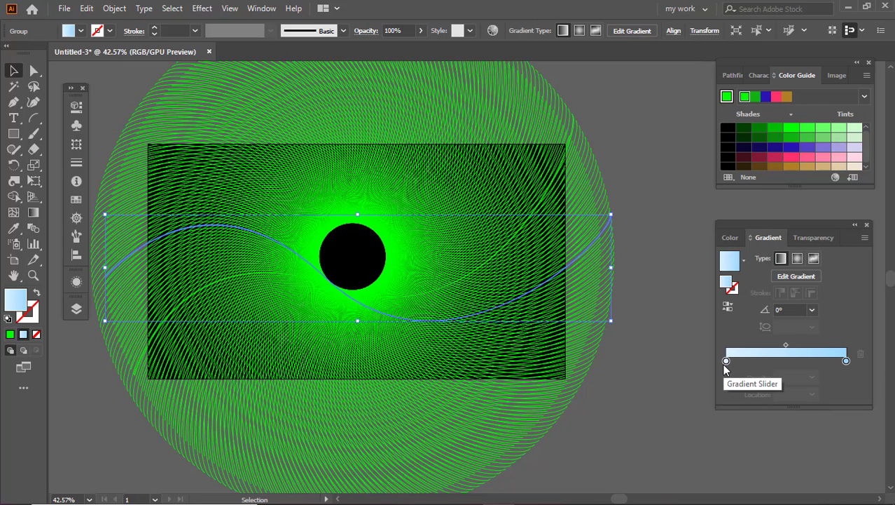
# Set the curve's gradient to run from green at the start stop to magenta at the end stop, and clear the selection
pyautogui.doubleClick(726, 360)
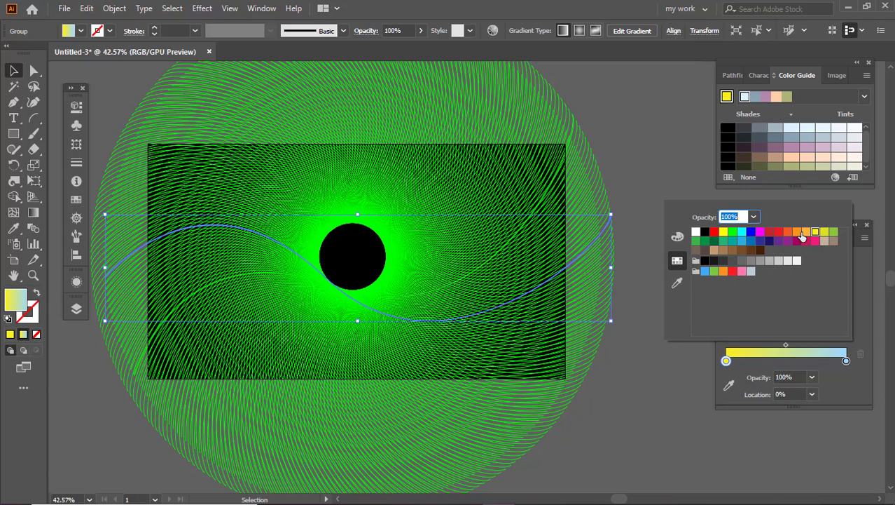
pyautogui.click(734, 231)
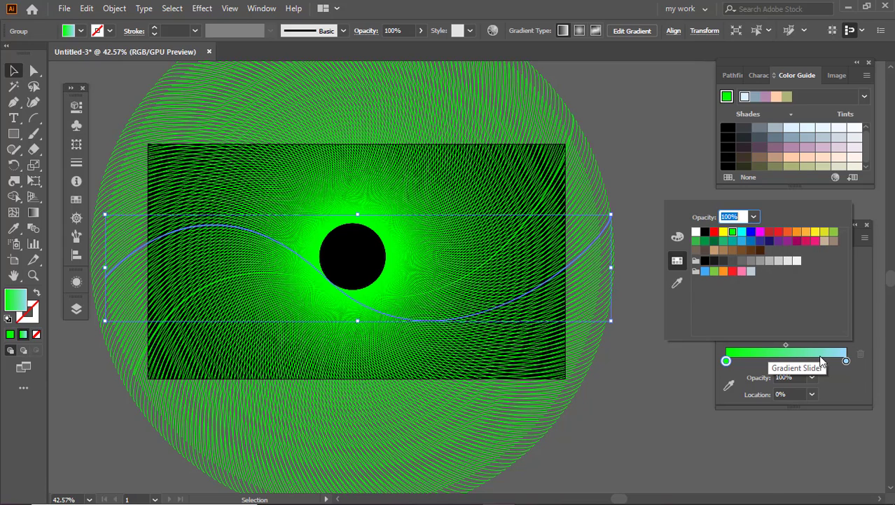
pyautogui.click(845, 360)
pyautogui.doubleClick(845, 360)
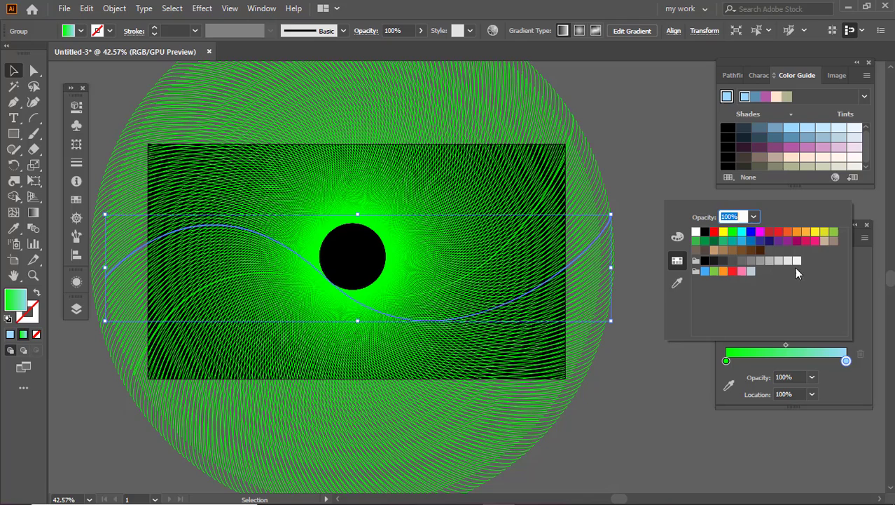
pyautogui.click(759, 232)
pyautogui.click(594, 137)
pyautogui.click(475, 206)
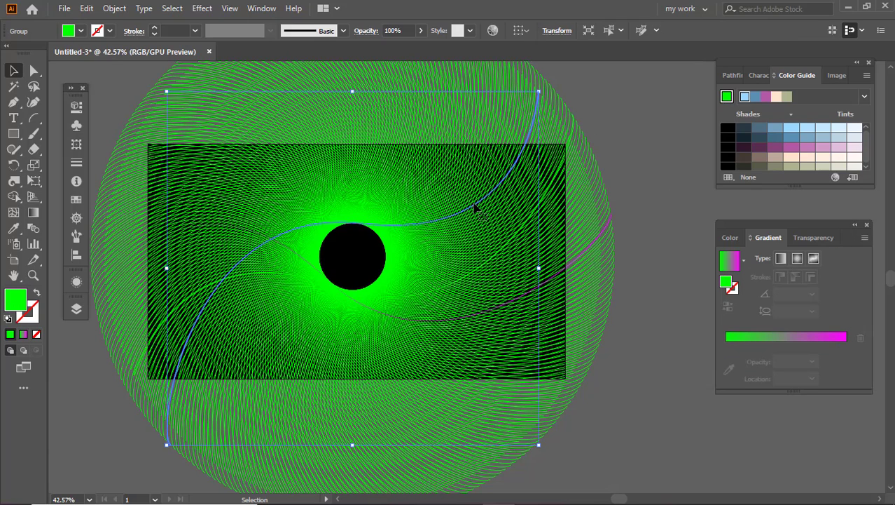
pyautogui.click(36, 292)
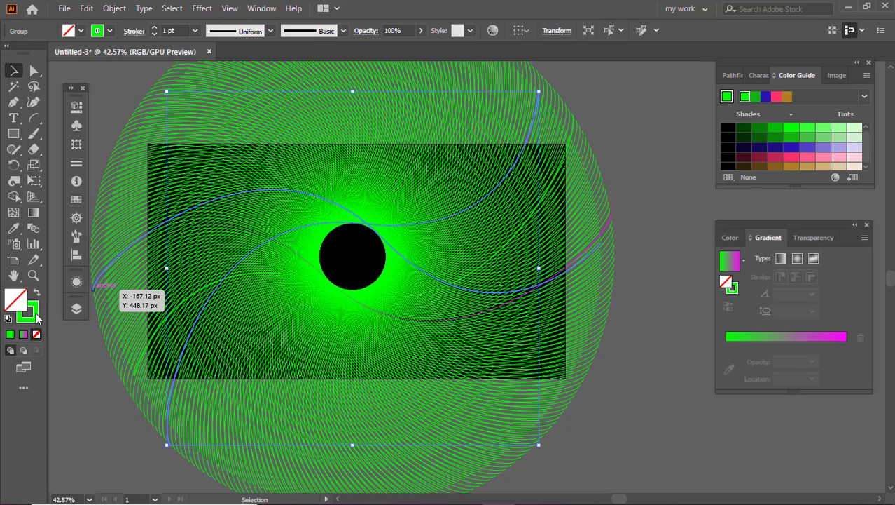
pyautogui.click(33, 315)
pyautogui.click(605, 335)
pyautogui.click(421, 430)
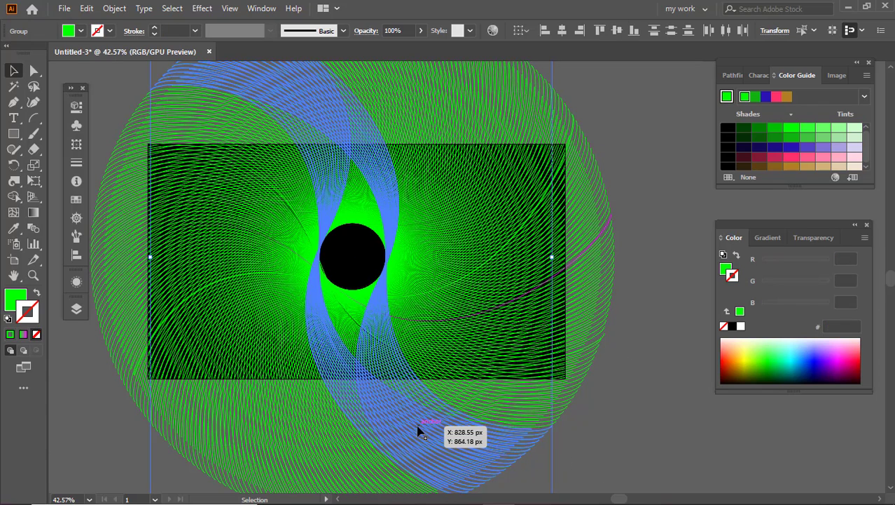
pyautogui.click(36, 294)
pyautogui.click(36, 294)
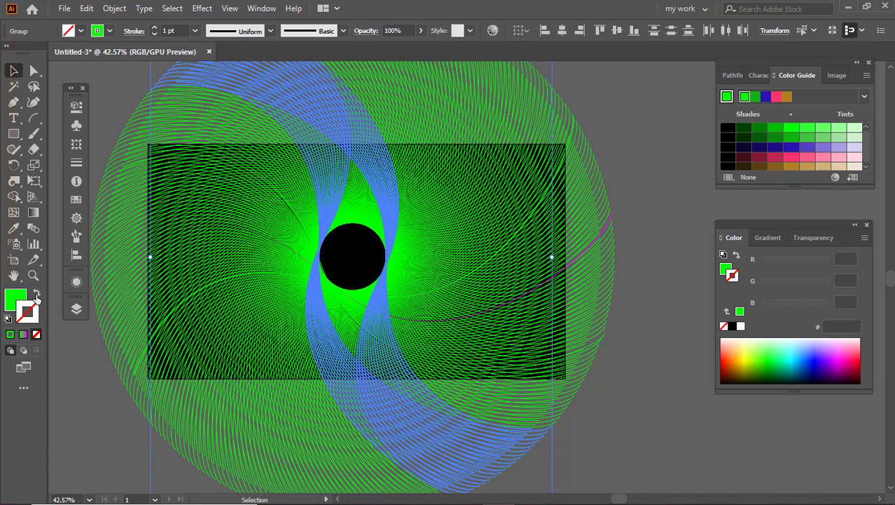
pyautogui.click(114, 8)
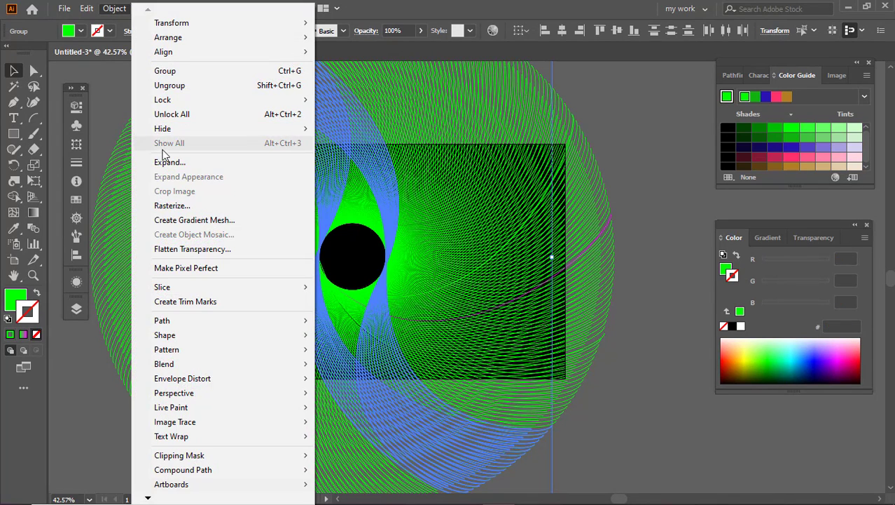
pyautogui.click(119, 162)
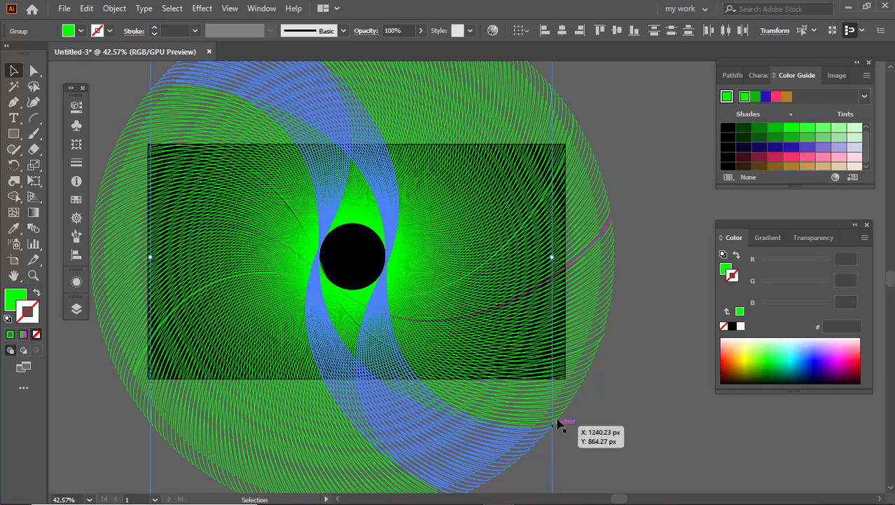
pyautogui.click(194, 273)
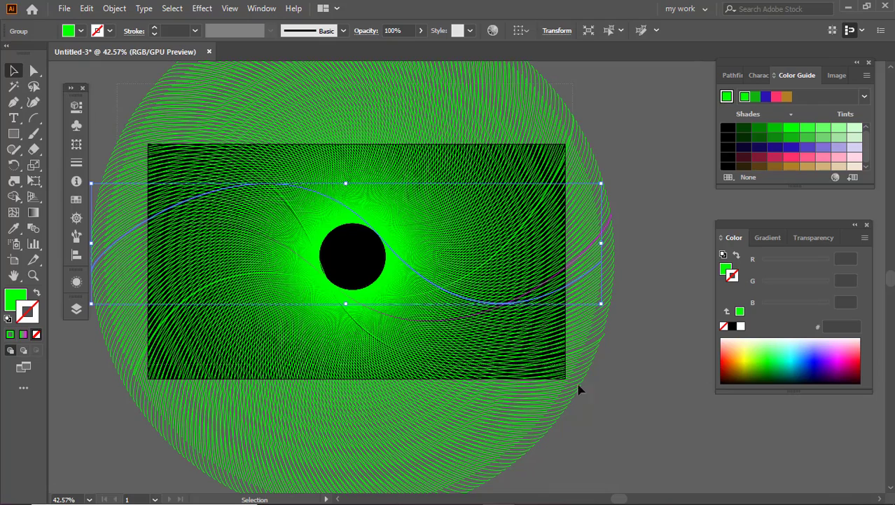
# Apply the green-to-magenta linear gradient to the strokes of all the curves, and clear the selection
pyautogui.hotkey('ctrl', 'a')
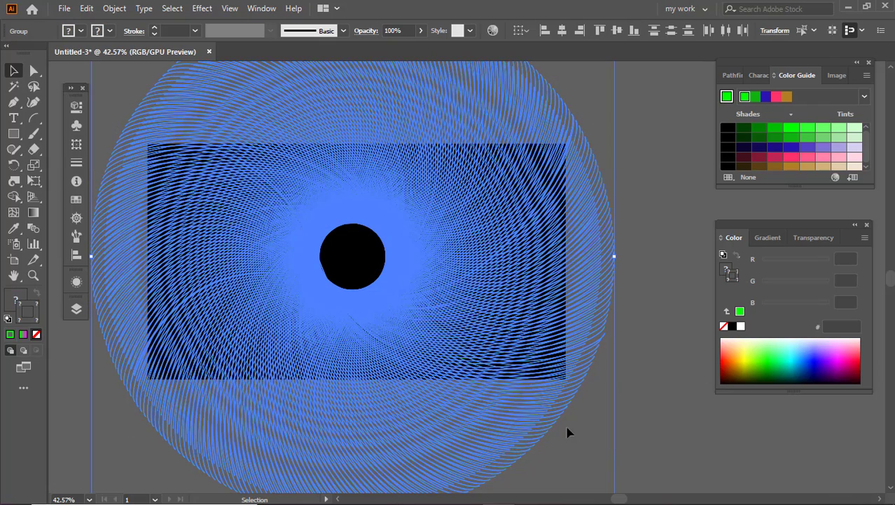
pyautogui.click(14, 334)
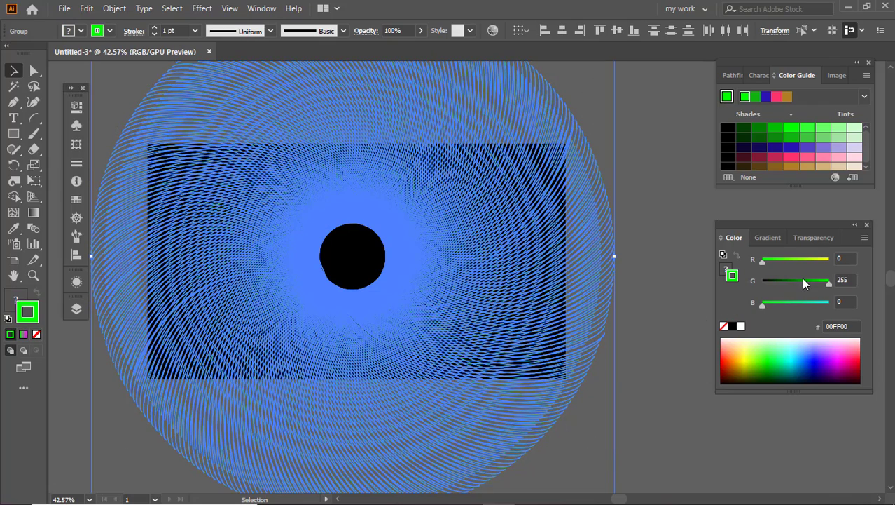
pyautogui.click(768, 238)
pyautogui.click(726, 264)
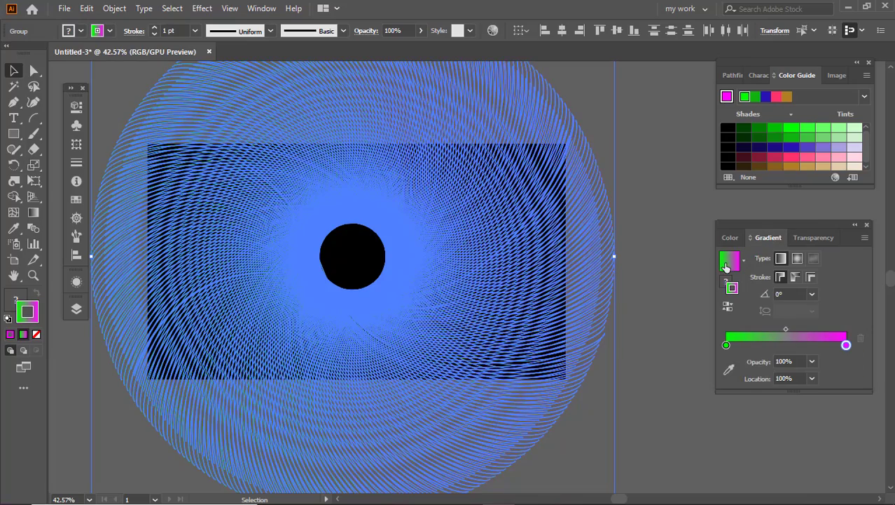
pyautogui.click(659, 273)
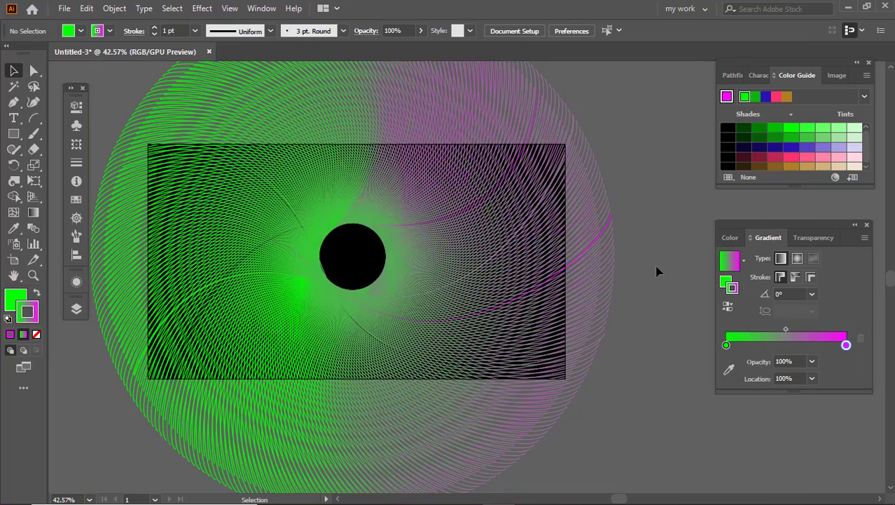
# Draw a rectangle covering the artboard, with a green-to-magenta gradient fill and no stroke
pyautogui.click(468, 238)
pyautogui.scroll(-1, 550, 248)
pyautogui.moveTo(577, 247); pyautogui.dragTo(560, 246)
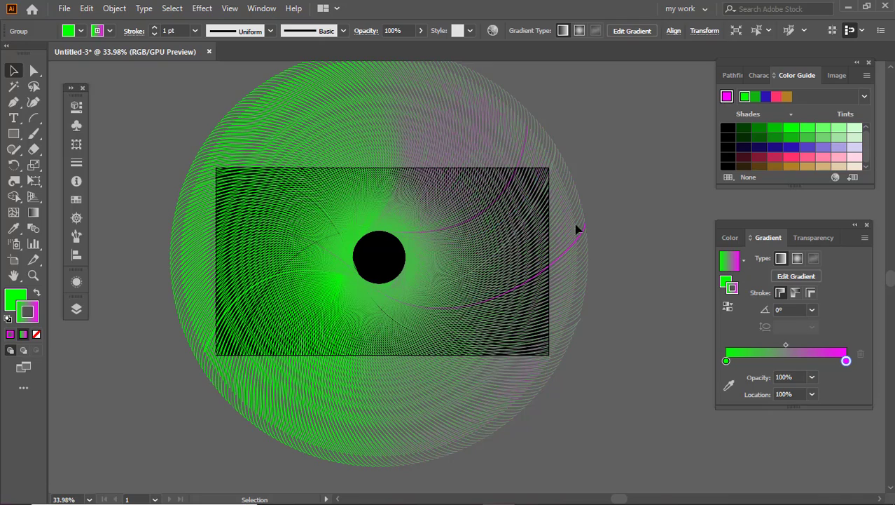
pyautogui.click(577, 229)
pyautogui.scroll(1, 297, 232)
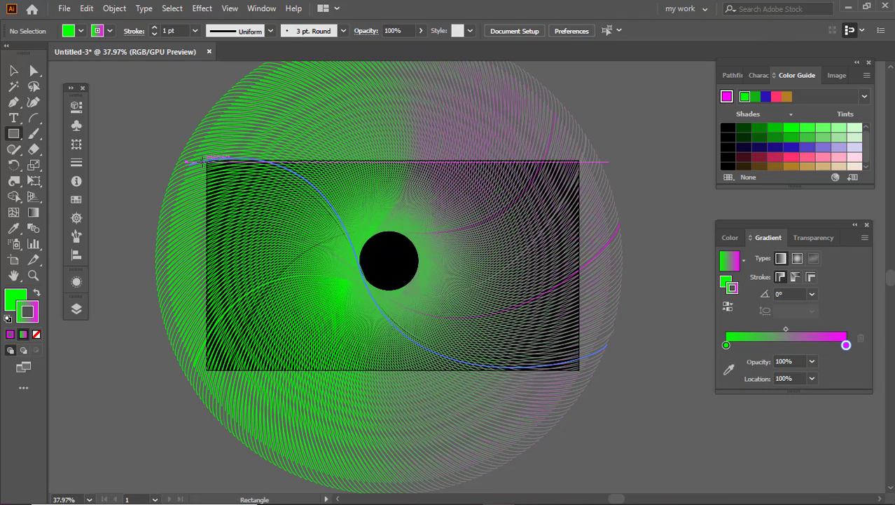
pyautogui.moveTo(209, 162); pyautogui.dragTo(579, 366)
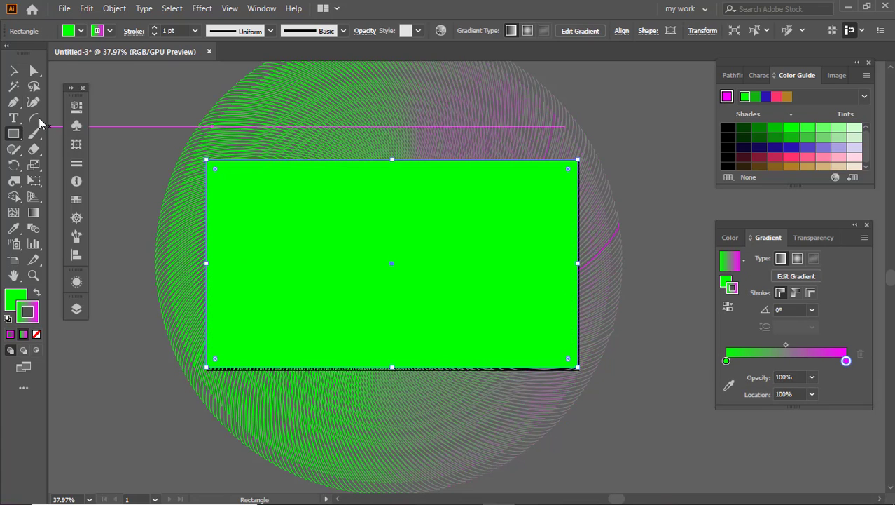
pyautogui.click(13, 71)
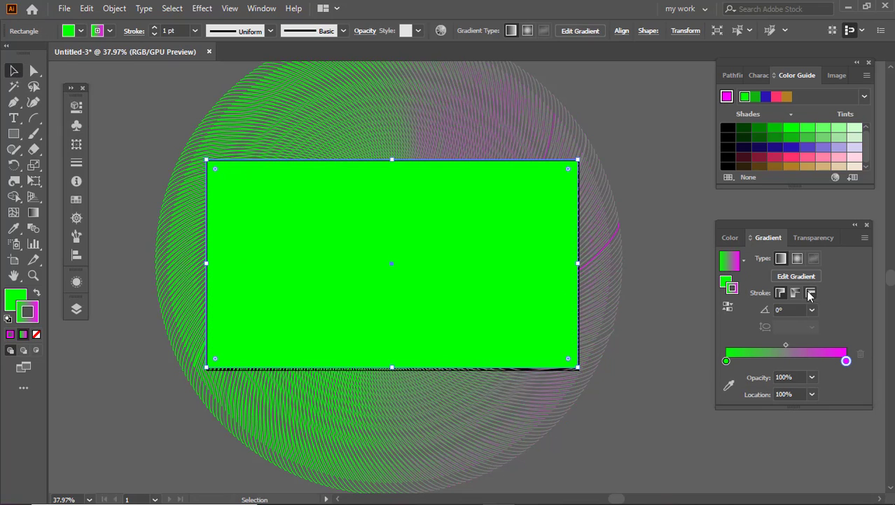
pyautogui.click(37, 335)
pyautogui.click(23, 334)
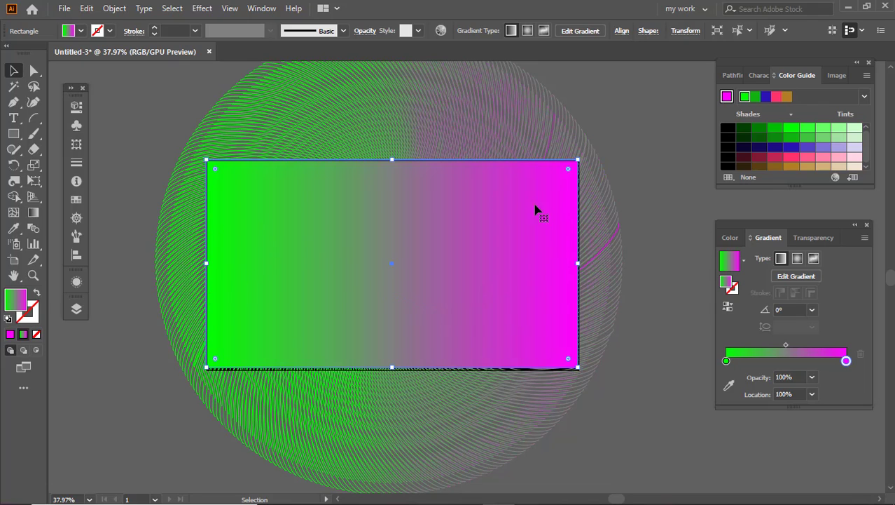
# Set the gradient rectangle's blending mode to Color Dodge and clear the selection
pyautogui.click(803, 238)
pyautogui.click(752, 258)
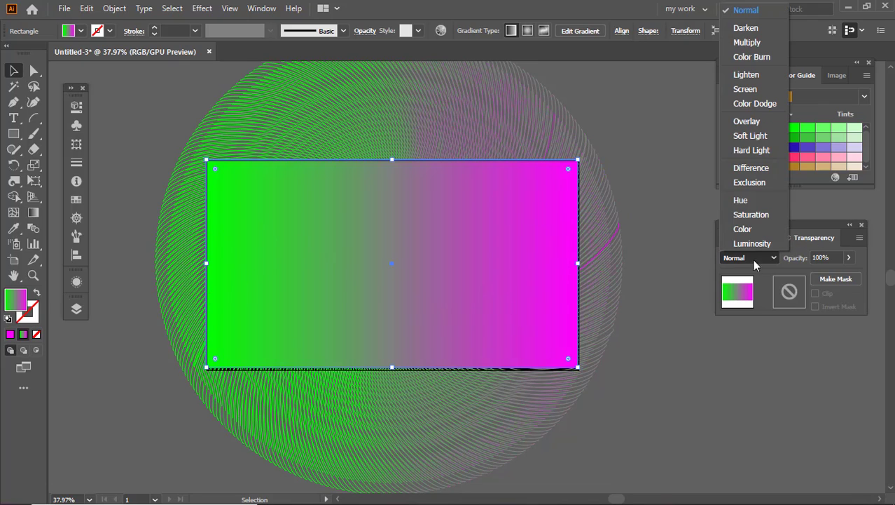
pyautogui.click(757, 103)
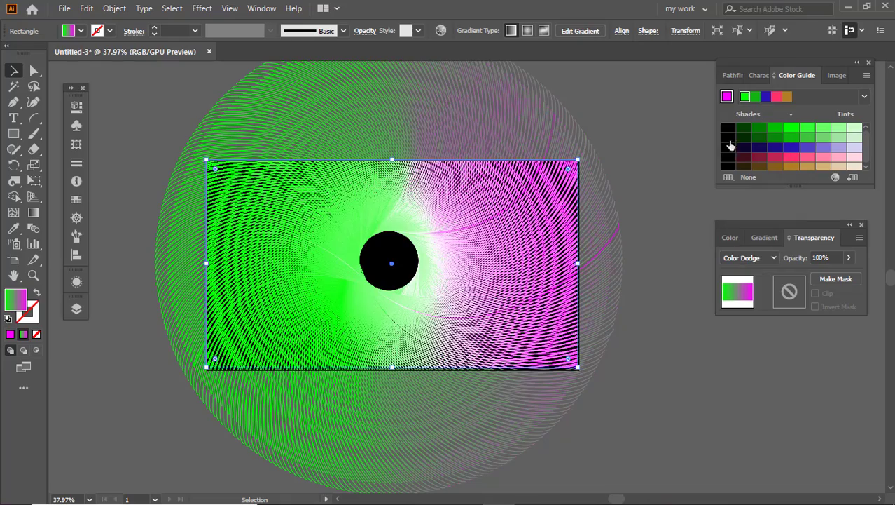
pyautogui.click(681, 212)
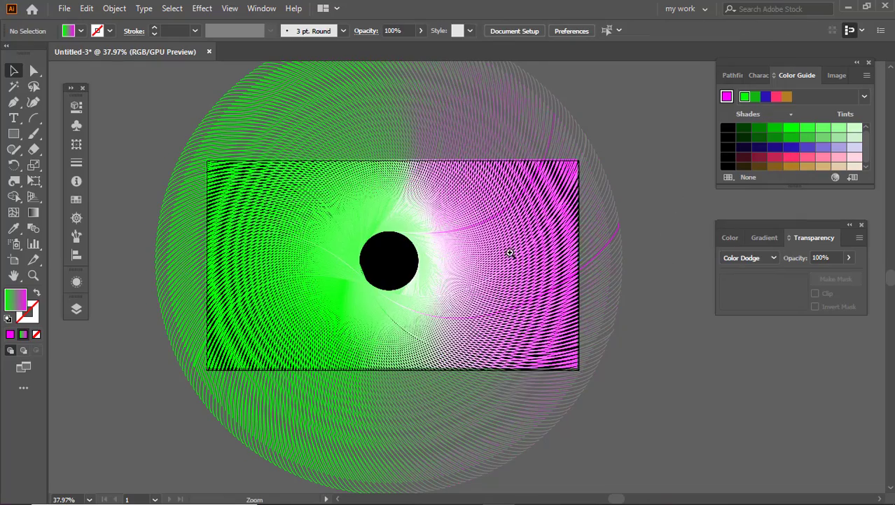
# Unlock all locked objects, including the black background rectangle
pyautogui.scroll(3, 512, 256)
pyautogui.moveTo(480, 260); pyautogui.dragTo(486, 257)
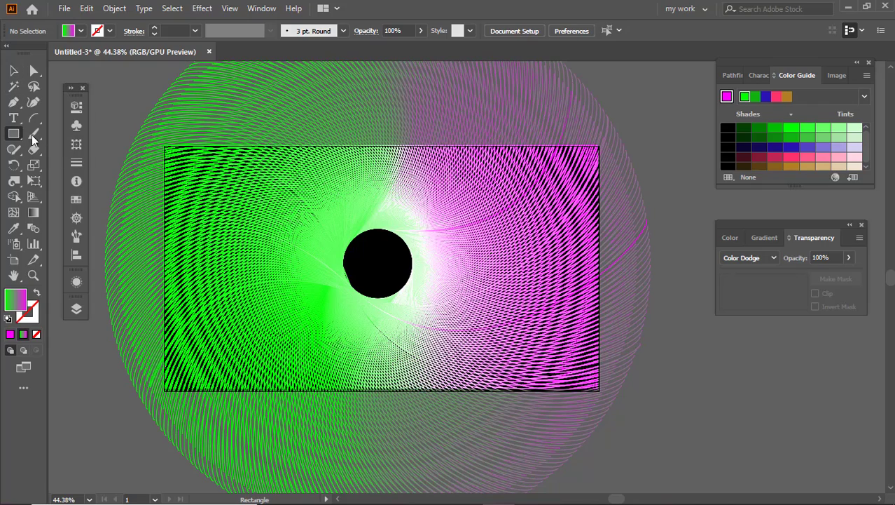
pyautogui.click(28, 74)
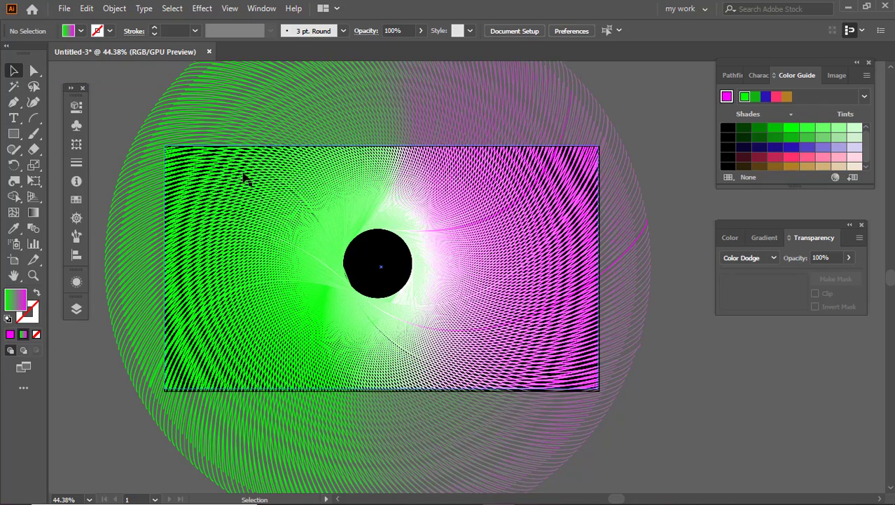
pyautogui.click(216, 161)
pyautogui.click(87, 7)
pyautogui.moveTo(115, 9)
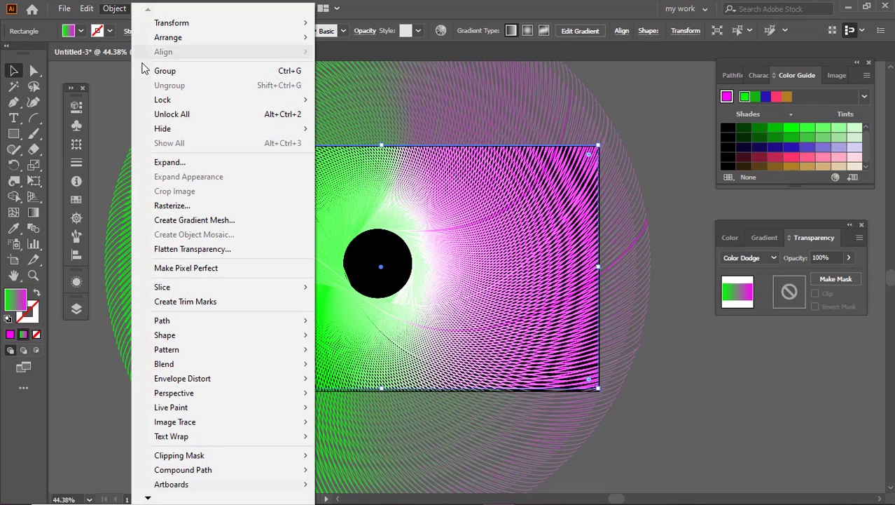
pyautogui.click(206, 112)
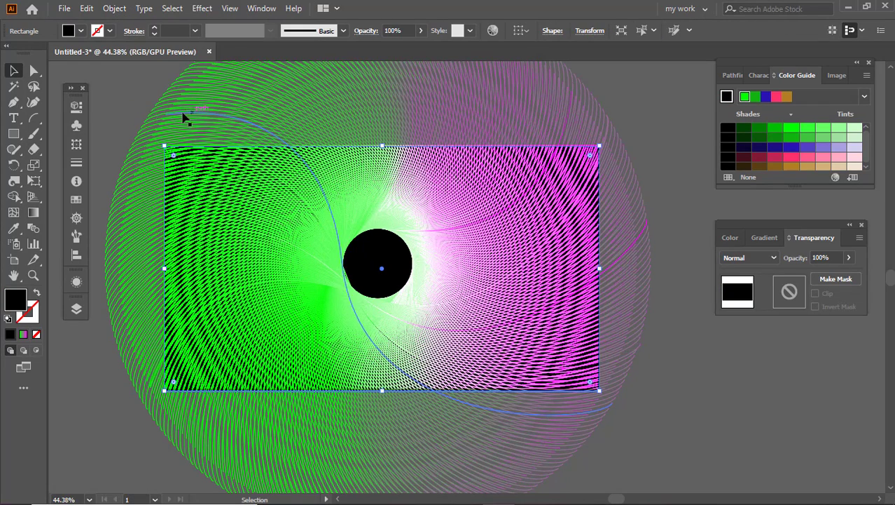
pyautogui.click(14, 133)
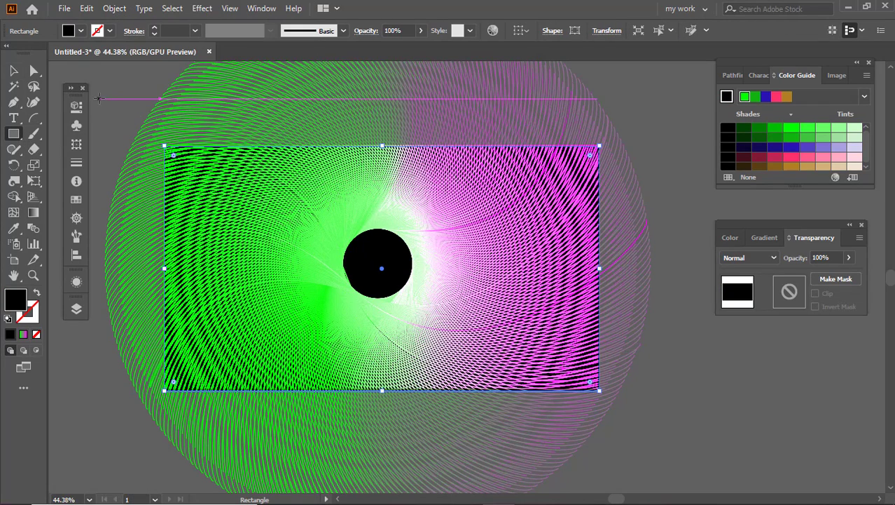
pyautogui.click(99, 98)
pyautogui.click(479, 281)
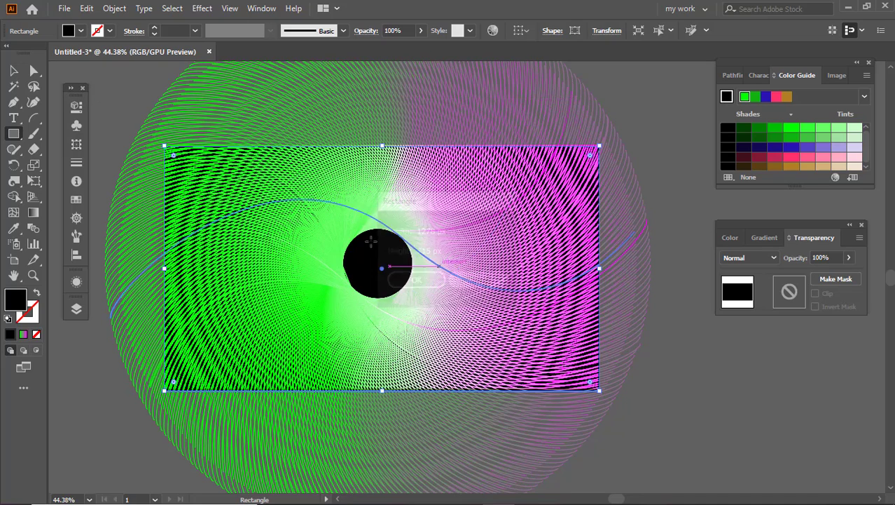
# Clear the selection and draw a black rectangle over the artboard from its upper-left to its lower-right corner
pyautogui.click(119, 81)
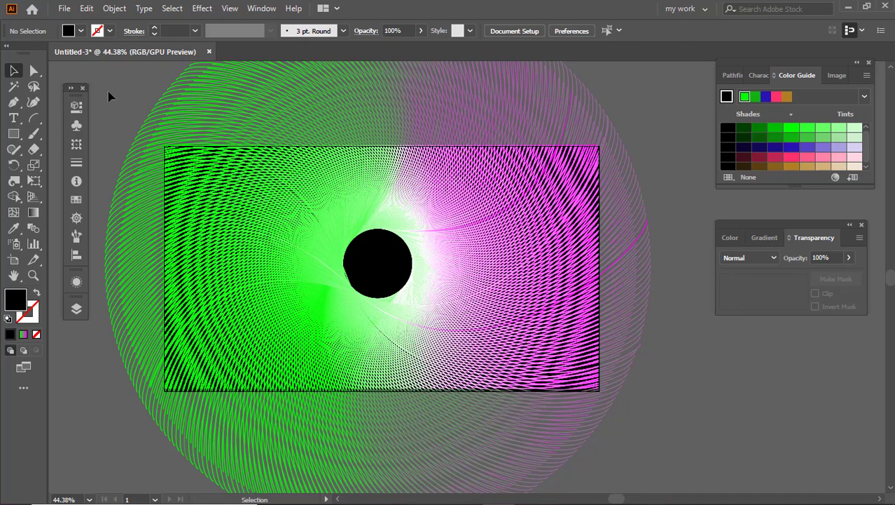
pyautogui.click(14, 135)
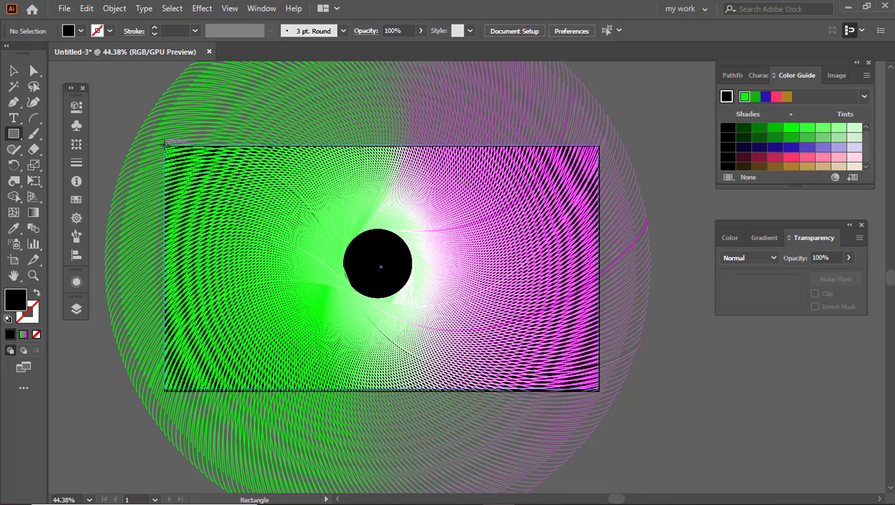
pyautogui.moveTo(164, 144); pyautogui.dragTo(599, 393)
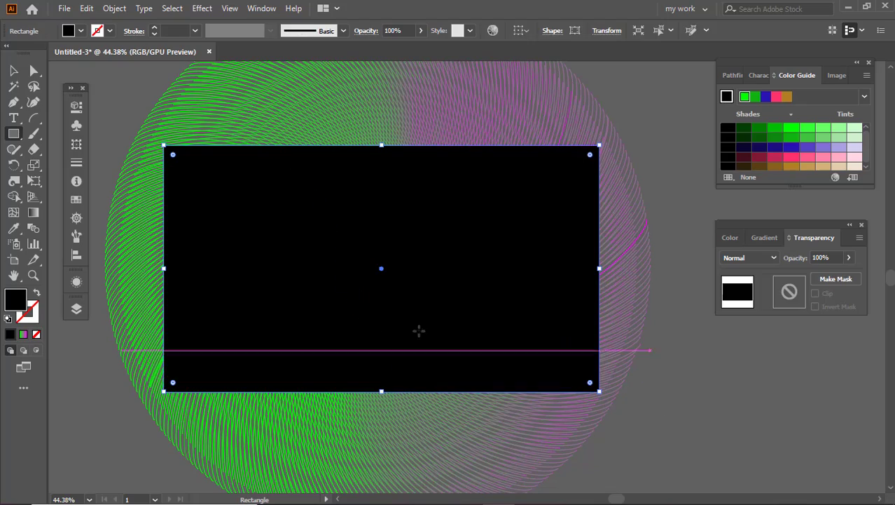
# Select all the artwork and the black rectangle, make a clipping mask from them, and clear the selection
pyautogui.click(13, 70)
pyautogui.moveTo(154, 118); pyautogui.dragTo(480, 350)
pyautogui.rightClick(406, 224)
pyautogui.click(464, 342)
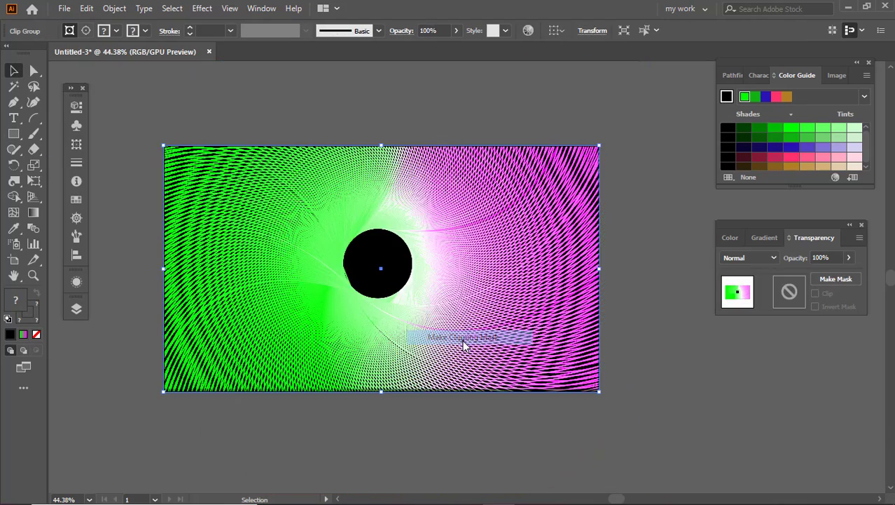
pyautogui.click(684, 372)
# Place a line of placeholder point text beside the black centre circle and set its size to 72 pt
pyautogui.moveTo(401, 301); pyautogui.dragTo(469, 321)
pyautogui.moveTo(418, 271); pyautogui.dragTo(423, 300)
pyautogui.moveTo(433, 304); pyautogui.dragTo(433, 304)
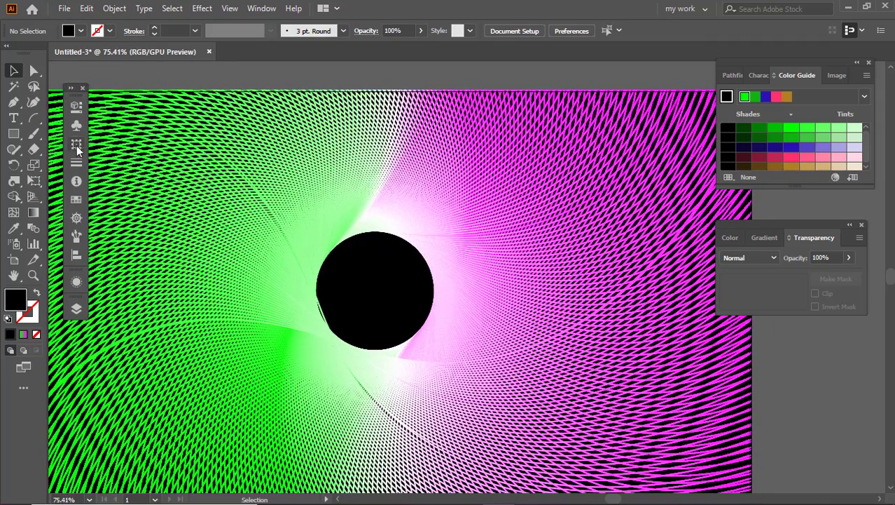
pyautogui.click(13, 118)
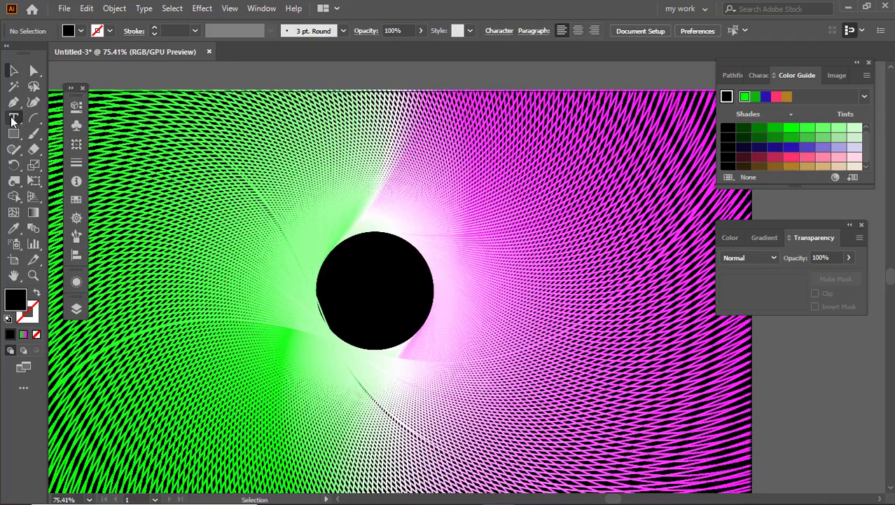
pyautogui.click(280, 286)
pyautogui.click(650, 31)
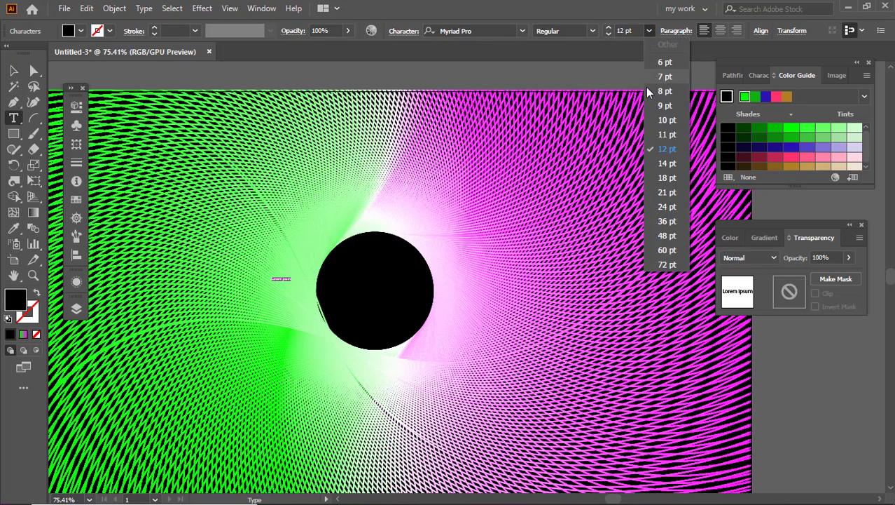
pyautogui.click(668, 265)
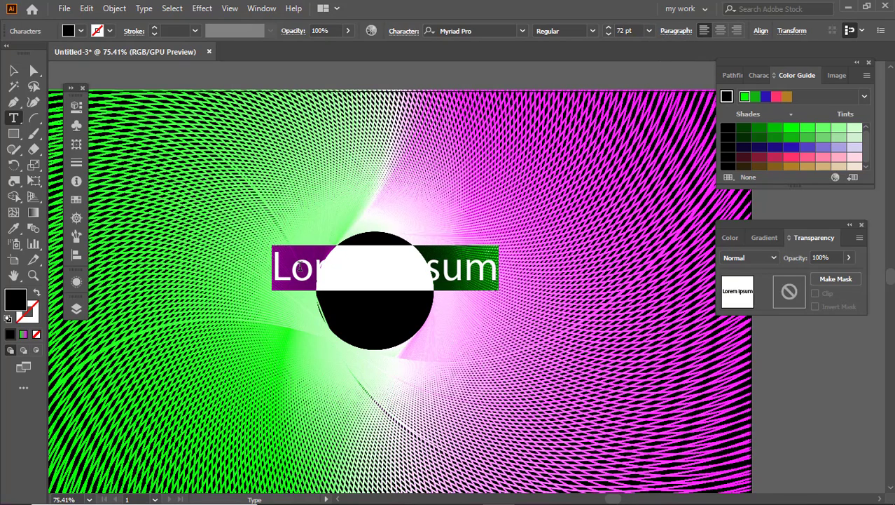
# Delete the placeholder text and start a new text object beside the circle reading "Abs"
pyautogui.click(15, 75)
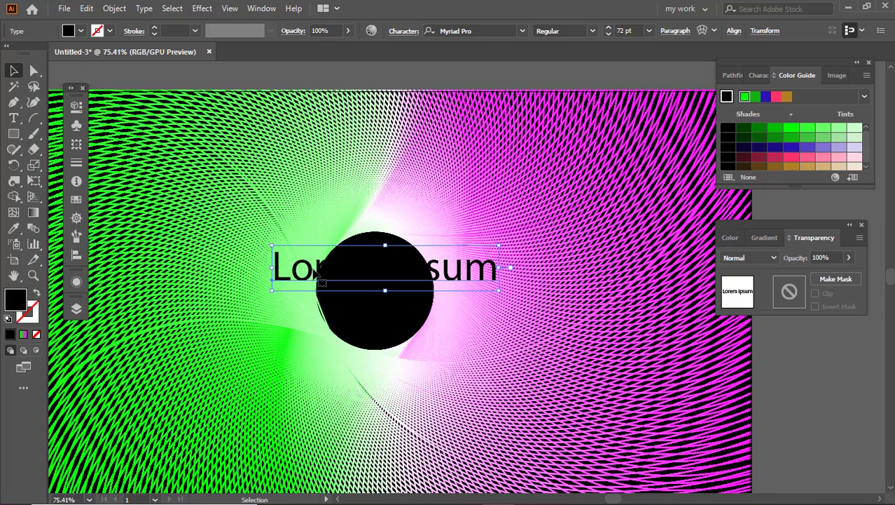
pyautogui.press('Delete')
pyautogui.press('a')
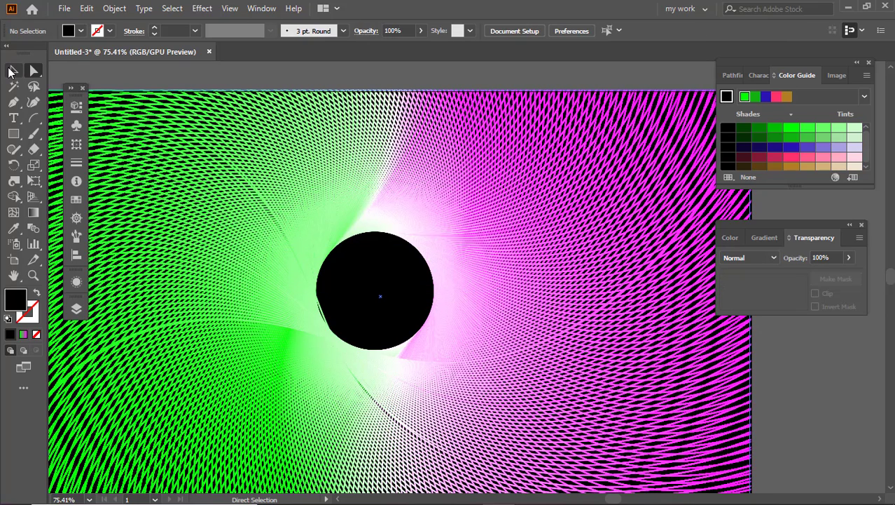
pyautogui.click(13, 117)
pyautogui.click(297, 293)
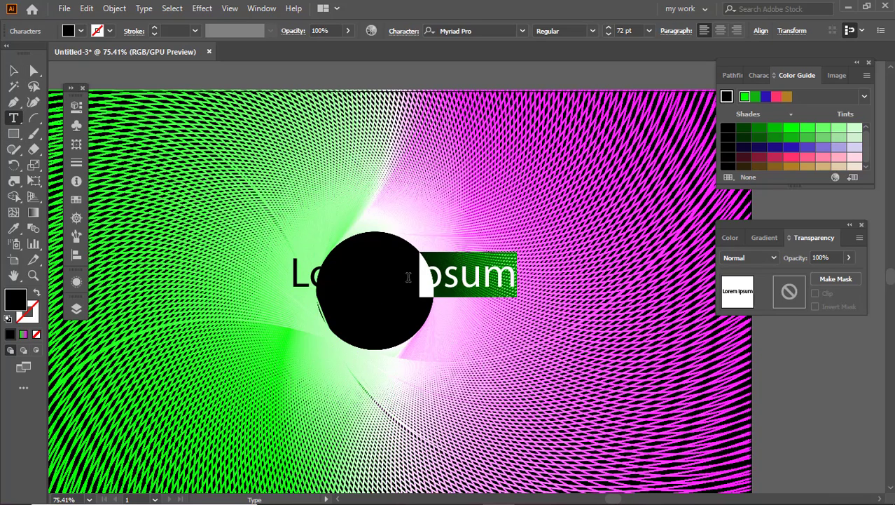
pyautogui.write('A')
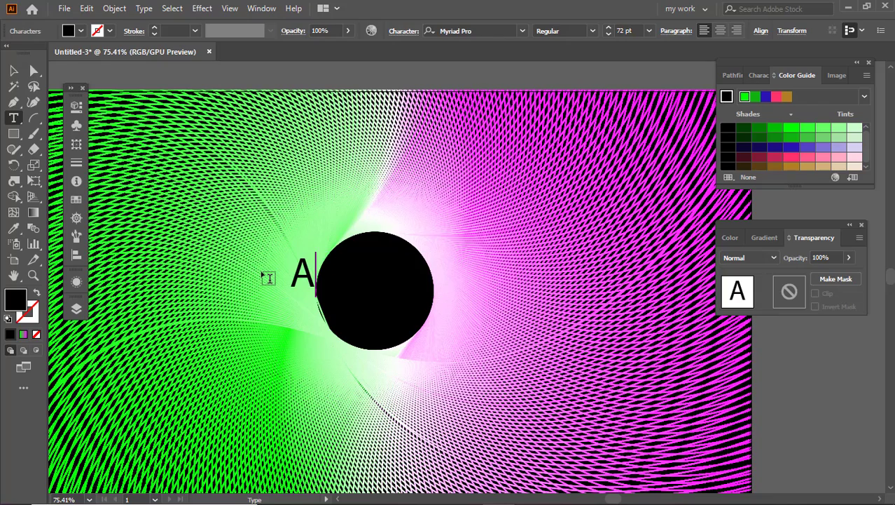
pyautogui.write('bs')
# Try to set the text's fill colour to blue 101BF9 while the text is still being edited
pyautogui.doubleClick(10, 302)
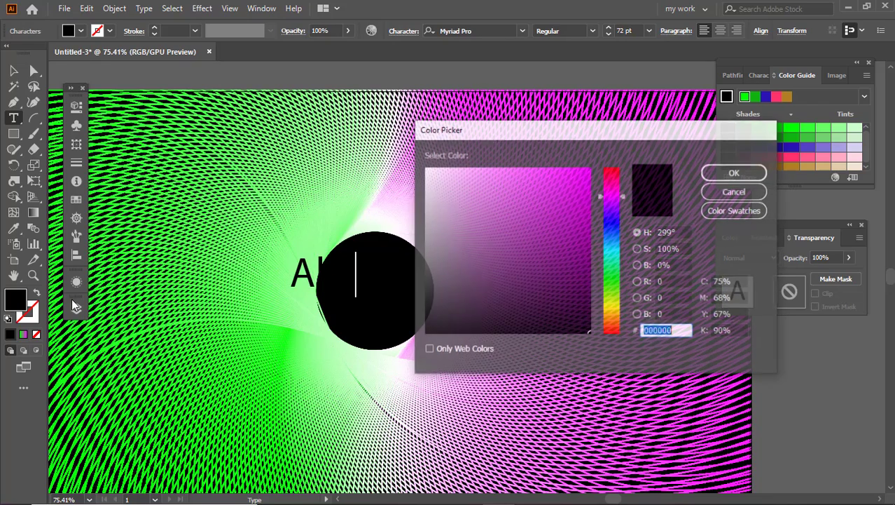
pyautogui.click(428, 188)
pyautogui.moveTo(425, 190); pyautogui.dragTo(425, 205)
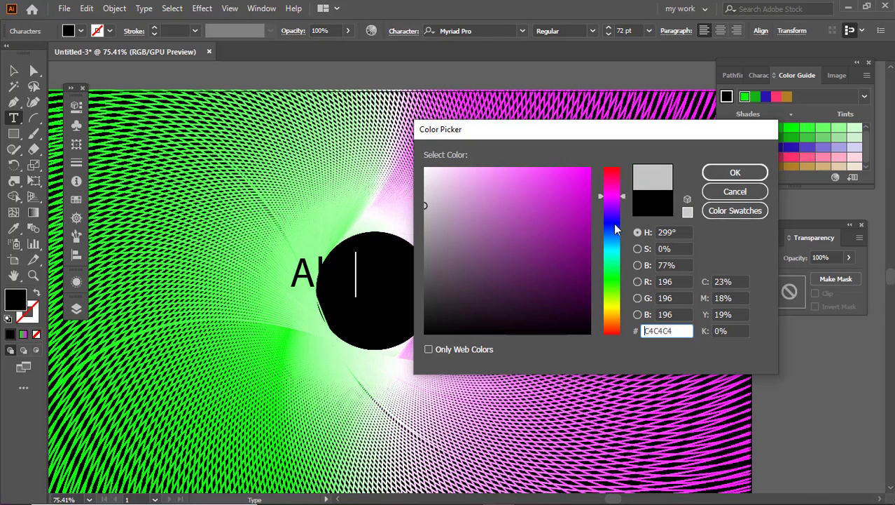
pyautogui.moveTo(612, 225)
pyautogui.mouseDown()
pyautogui.moveTo(612, 287)
pyautogui.moveTo(616, 225)
pyautogui.mouseUp()
pyautogui.click(581, 171)
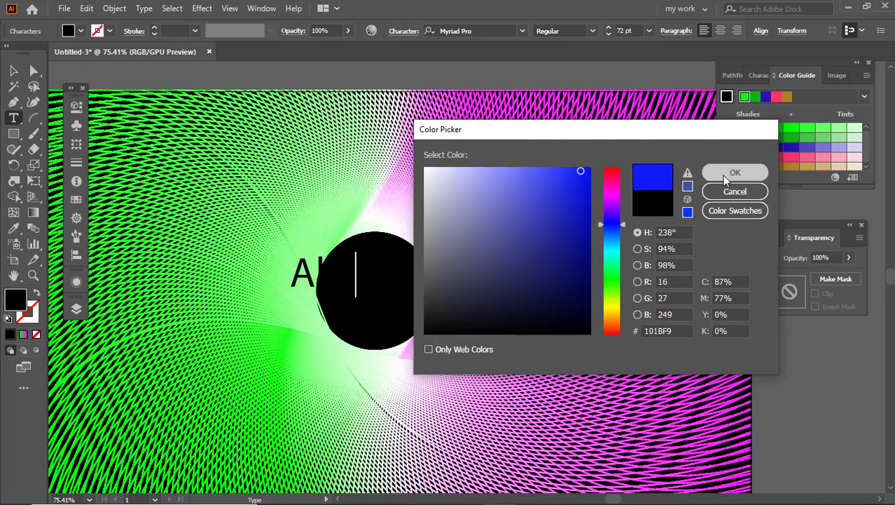
pyautogui.click(724, 175)
# Select the "Abs" text as an object and set its fill colour to blue 1E19F9
pyautogui.click(24, 70)
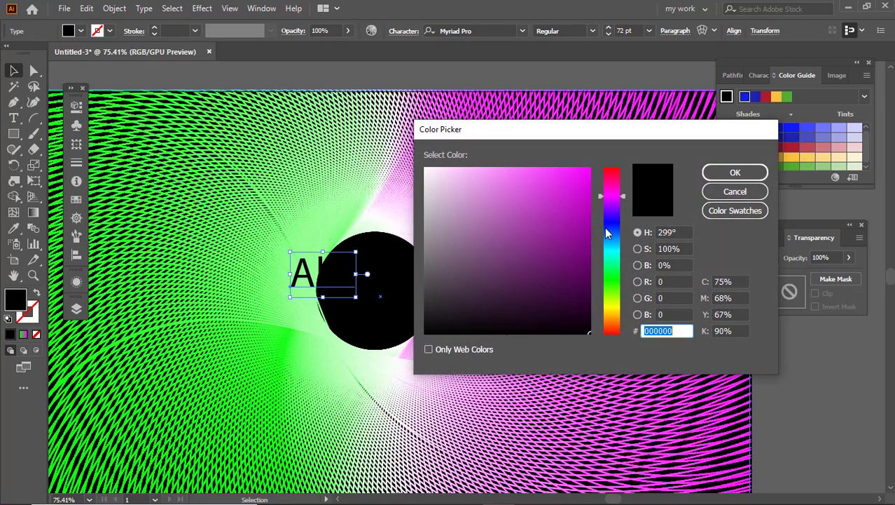
pyautogui.click(607, 222)
pyautogui.click(574, 172)
pyautogui.click(735, 172)
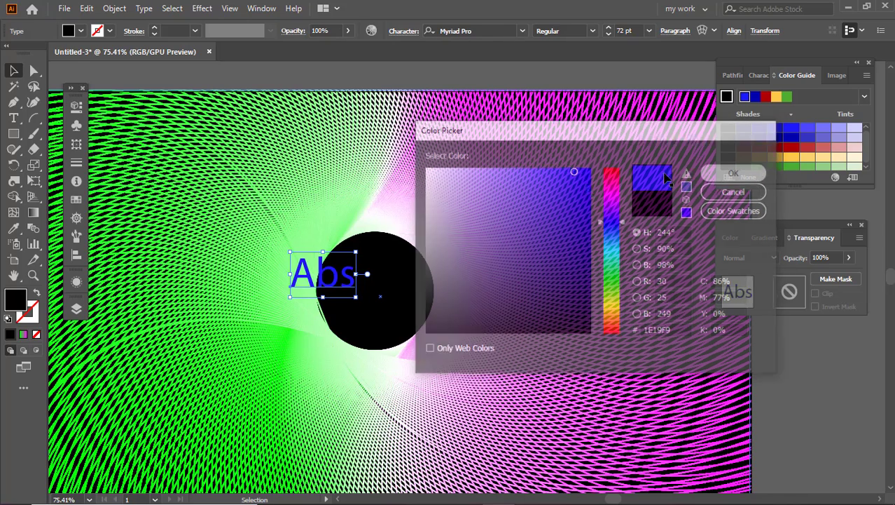
# Extend the blue text so that it reads "Abstract background"
pyautogui.press('t')
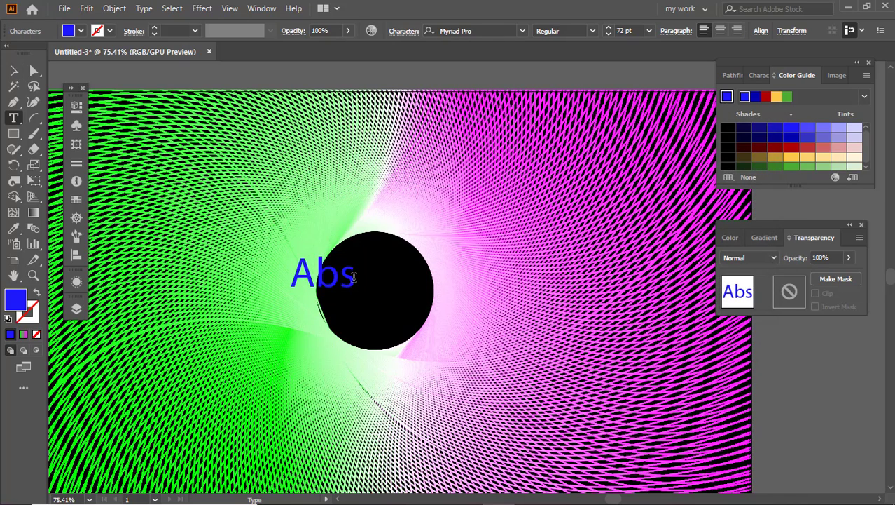
pyautogui.write('tract')
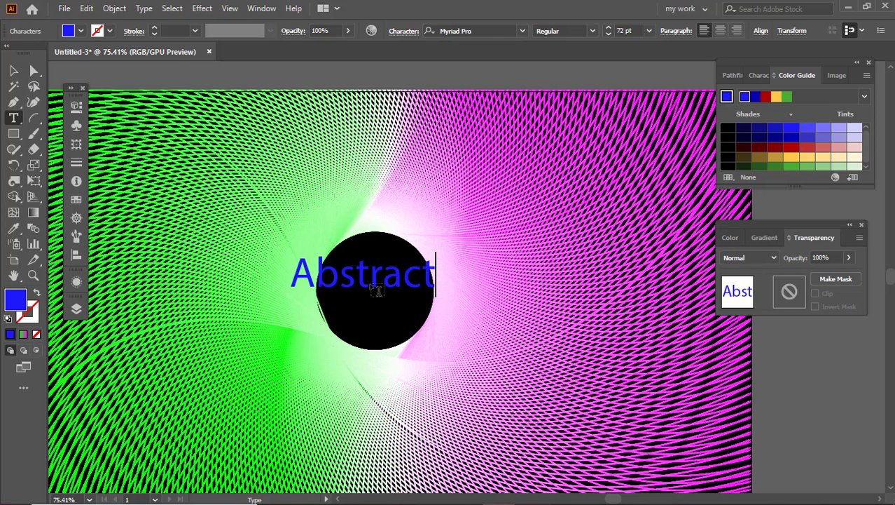
pyautogui.write(' background')
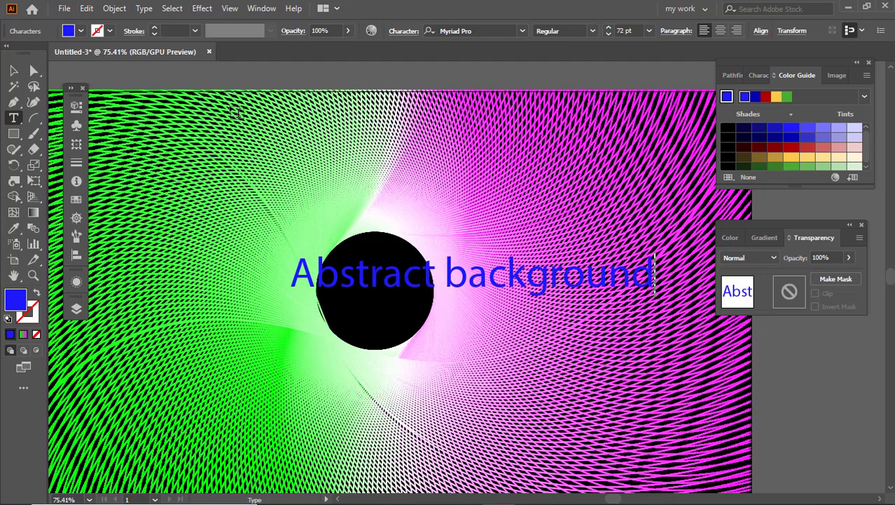
# Move the text left and slightly down across the circle, and break it into two lines after "Abstract"
pyautogui.click(14, 71)
pyautogui.moveTo(465, 283); pyautogui.dragTo(413, 301)
pyautogui.click(385, 294)
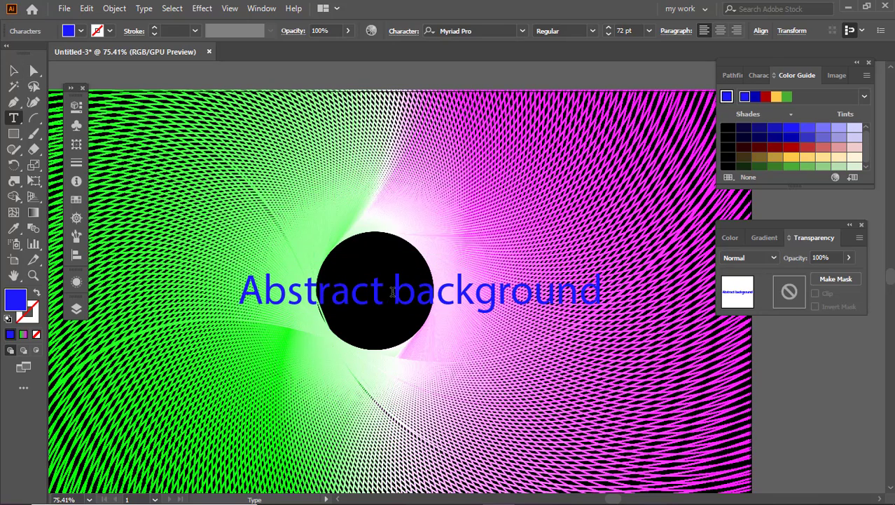
pyautogui.press('Return')
# Scale the two-line text up to about 97 pt and position it across the black circle
pyautogui.click(13, 70)
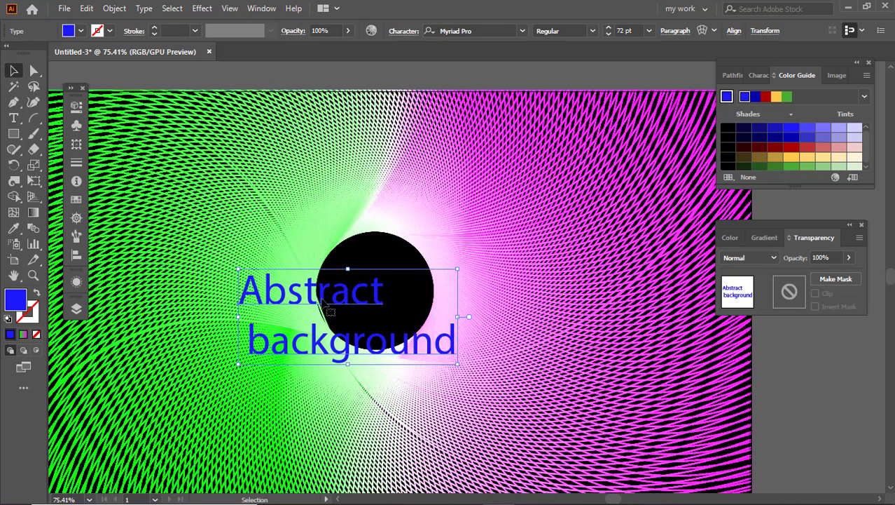
pyautogui.moveTo(458, 317); pyautogui.dragTo(508, 318)
pyautogui.moveTo(353, 289); pyautogui.dragTo(407, 271)
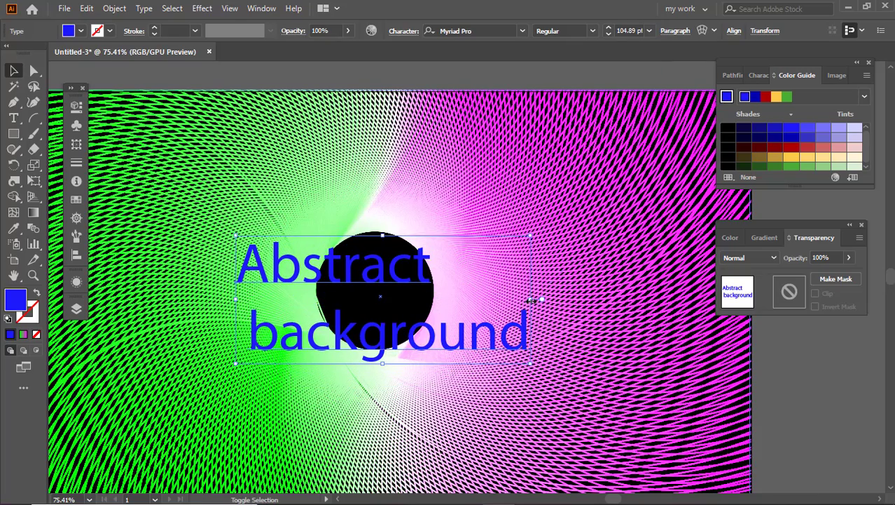
# Change the two-line text to uppercase and shift it slightly upward
pyautogui.click(499, 30)
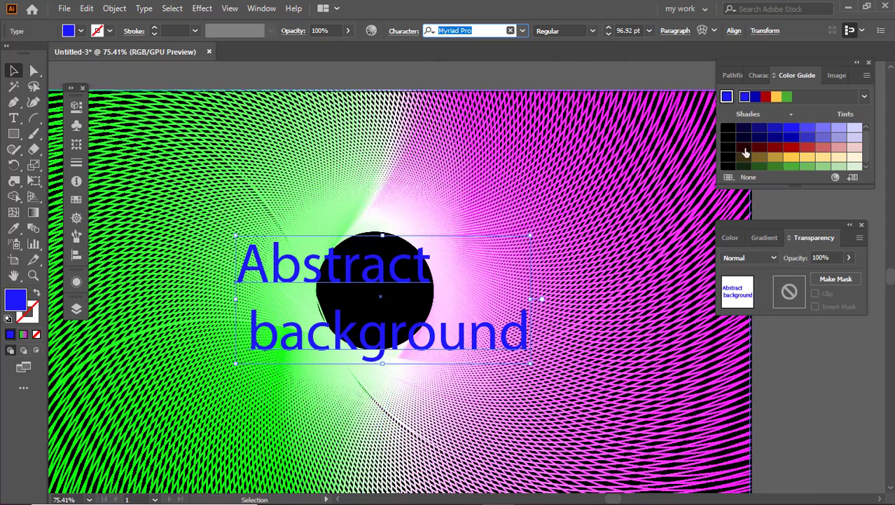
pyautogui.click(145, 9)
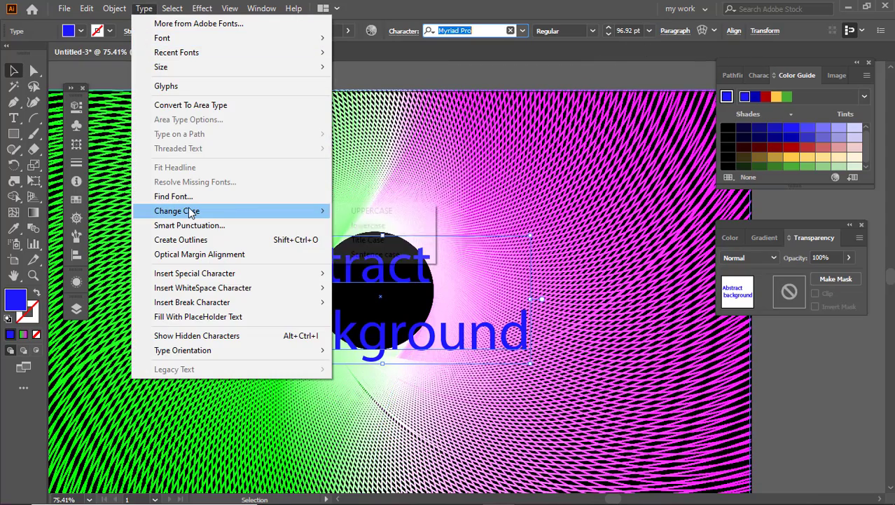
pyautogui.moveTo(190, 208)
pyautogui.click(399, 211)
pyautogui.moveTo(404, 327); pyautogui.dragTo(411, 320)
# Set the text's font to Myriad Variable Concept Semibold
pyautogui.click(524, 30)
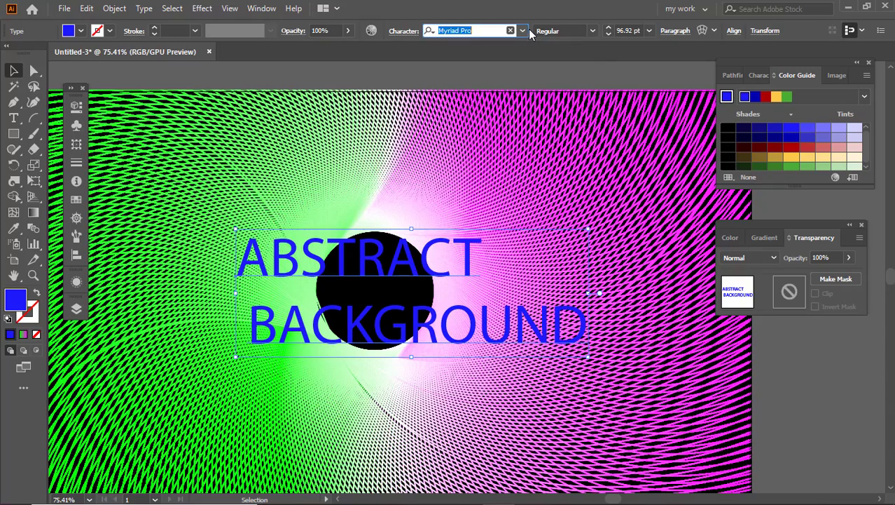
pyautogui.write('my')
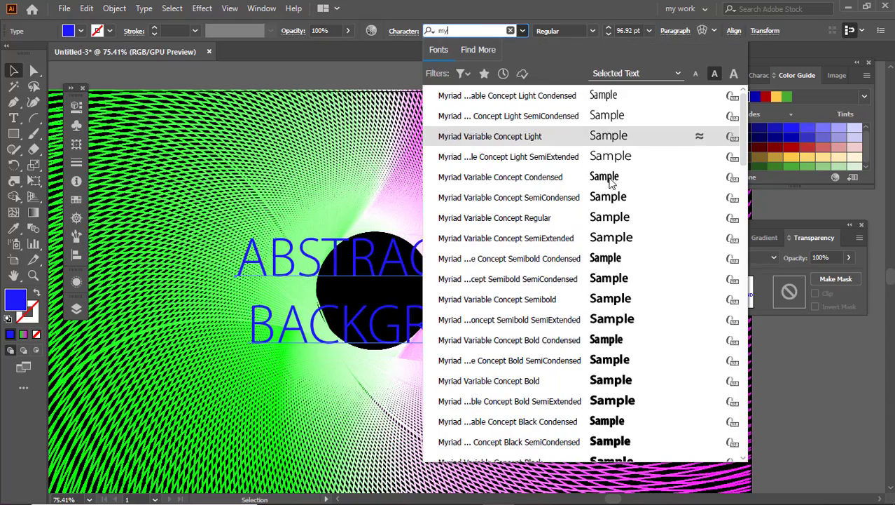
pyautogui.click(608, 302)
# Convert the text to outlines and ungroup the resulting letters
pyautogui.rightClick(354, 258)
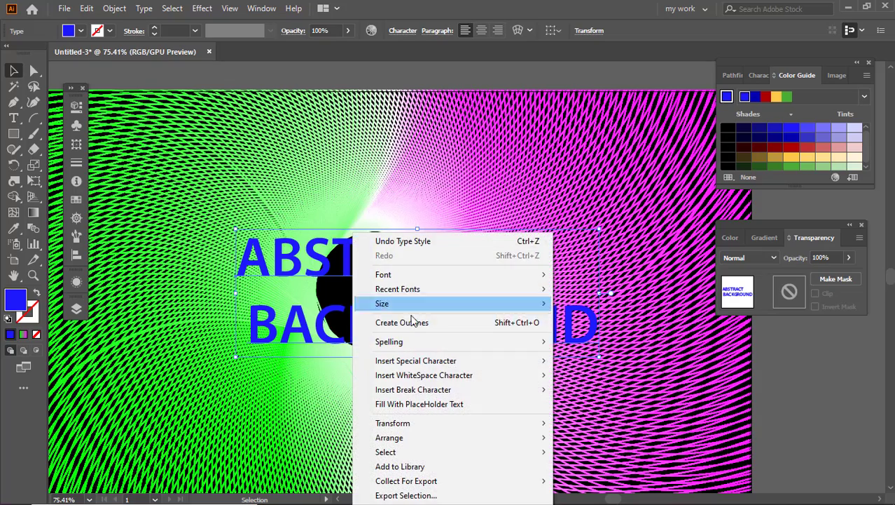
pyautogui.click(378, 321)
pyautogui.rightClick(405, 328)
pyautogui.click(430, 213)
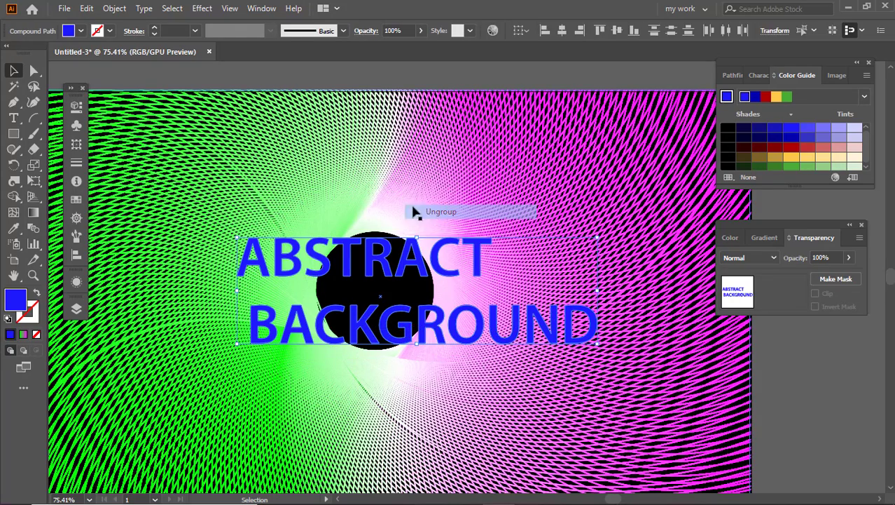
# Move the BACKGROUND letters closer beneath ABSTRACT, flush with its left edge, and group them
pyautogui.click(379, 317)
pyautogui.click(371, 332)
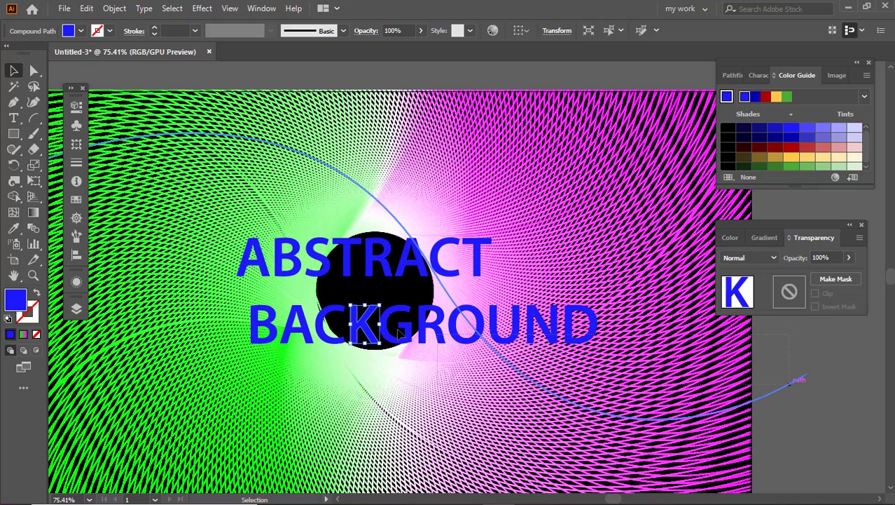
pyautogui.moveTo(228, 305); pyautogui.dragTo(228, 305)
pyautogui.keyDown('shift'); pyautogui.click(485, 207); pyautogui.keyUp('shift')
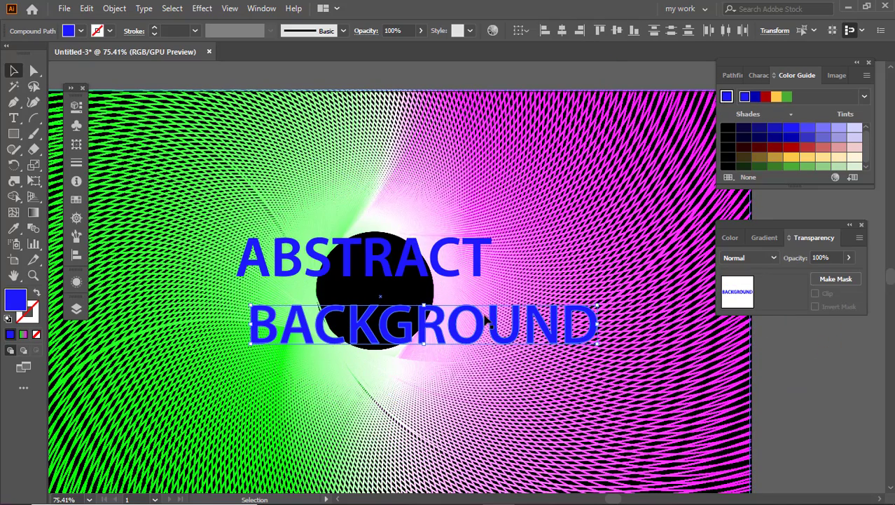
pyautogui.moveTo(487, 320); pyautogui.dragTo(474, 307)
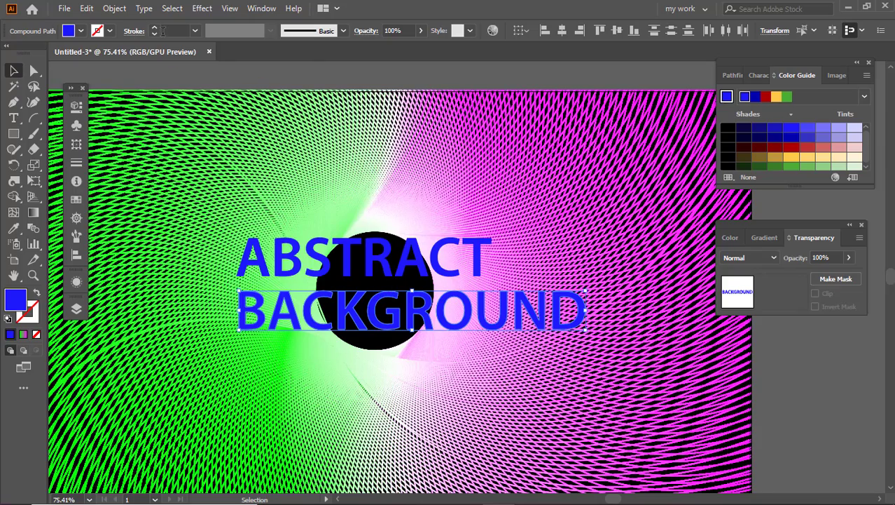
pyautogui.click(129, 10)
pyautogui.click(174, 71)
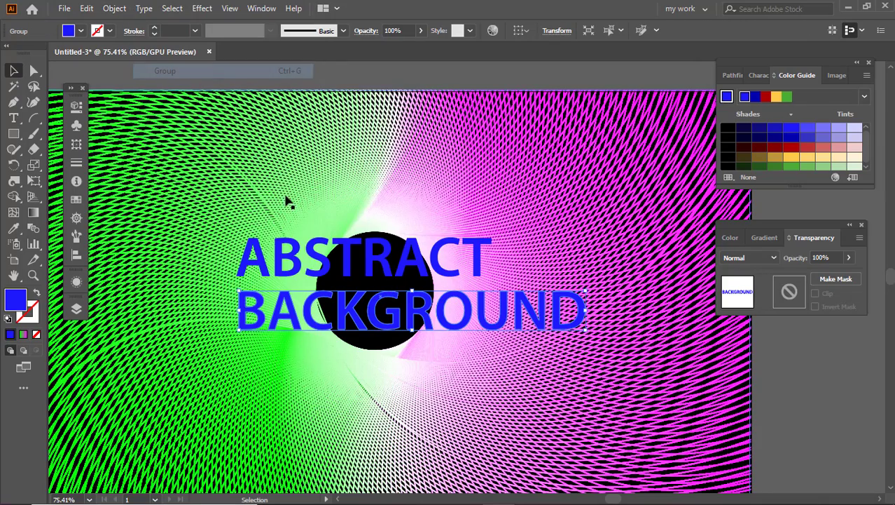
# Select all the ABSTRACT letters without the clipped artwork and group them
pyautogui.click(254, 258)
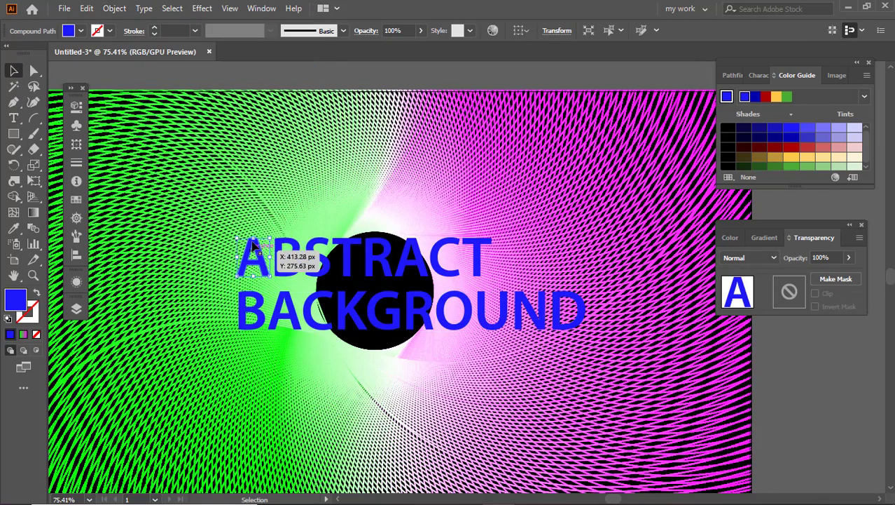
pyautogui.moveTo(438, 256); pyautogui.dragTo(545, 251)
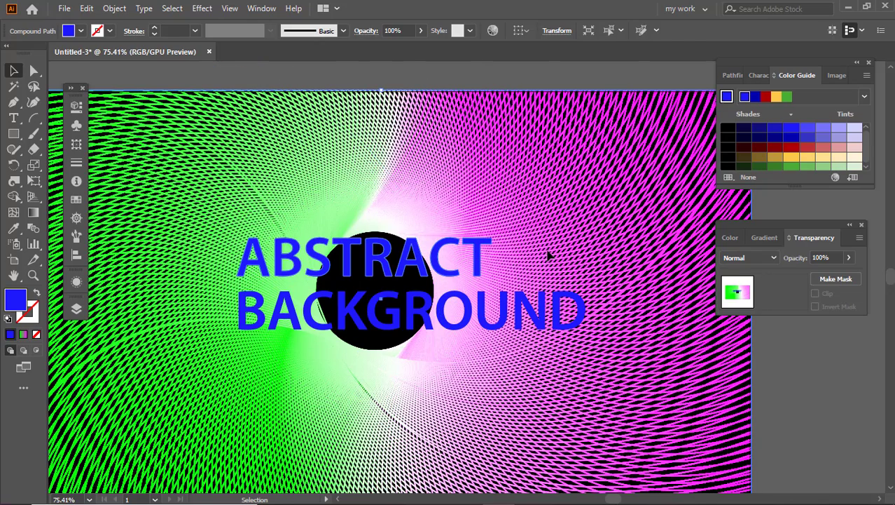
pyautogui.keyDown('shift'); pyautogui.click(520, 198); pyautogui.keyUp('shift')
pyautogui.rightClick(347, 250)
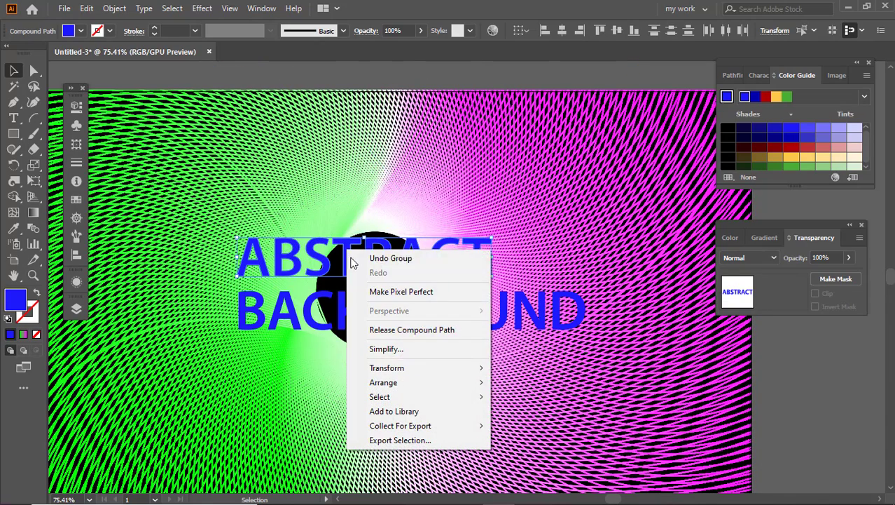
pyautogui.click(114, 9)
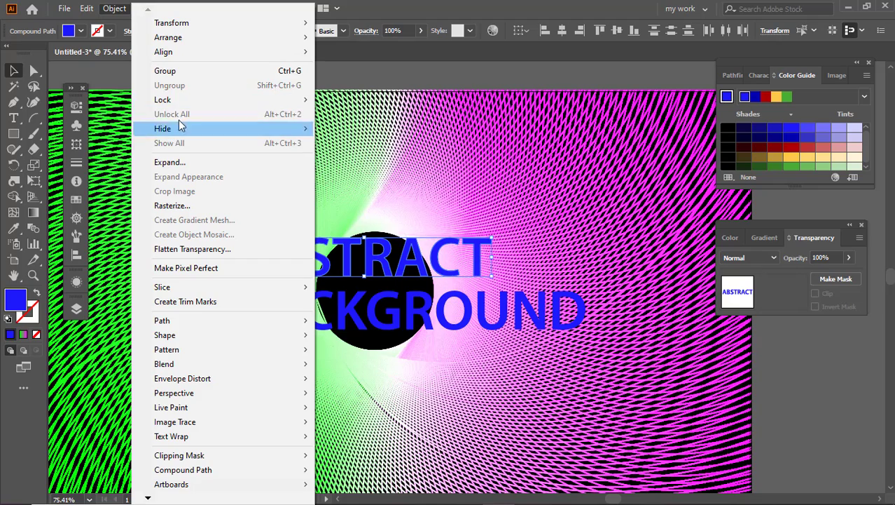
pyautogui.click(176, 71)
pyautogui.click(378, 231)
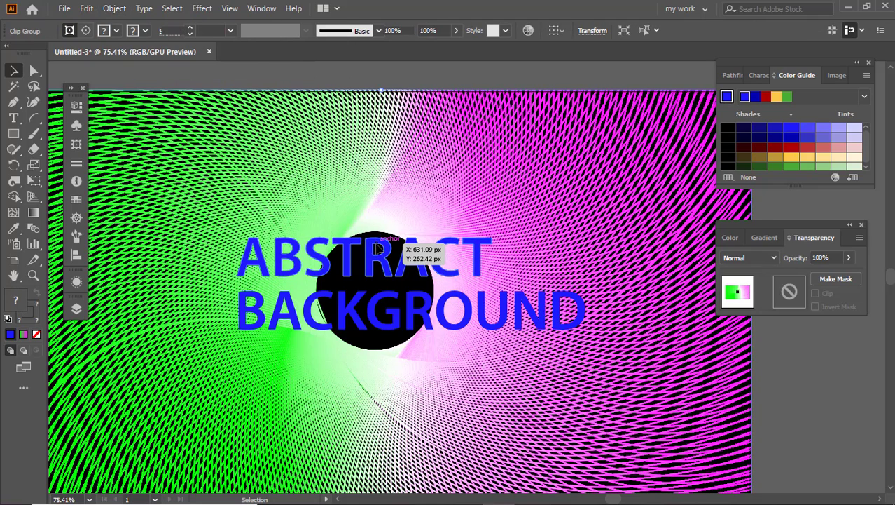
# Select both the ABSTRACT and BACKGROUND groups, move them slightly lower and scale them down a little
pyautogui.click(389, 248)
pyautogui.keyDown('shift'); pyautogui.click(377, 313); pyautogui.keyUp('shift')
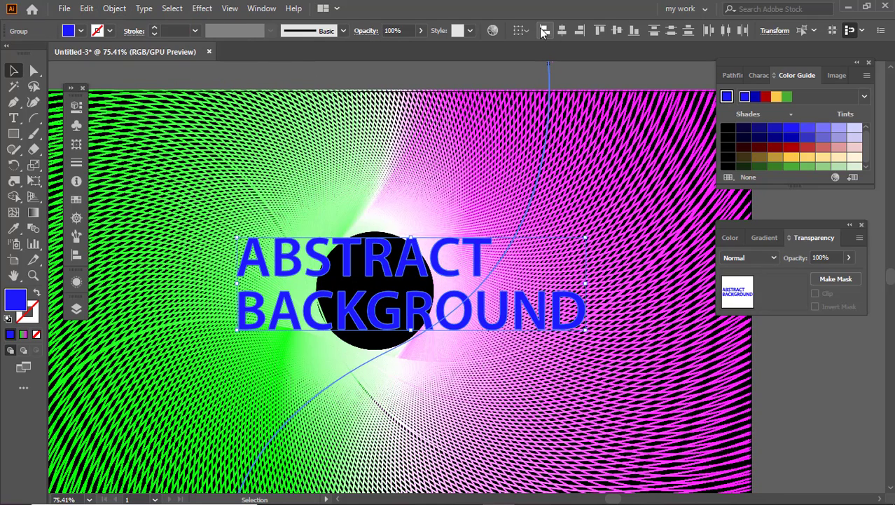
pyautogui.moveTo(430, 265); pyautogui.dragTo(425, 283)
pyautogui.moveTo(575, 308)
pyautogui.mouseDown()
pyautogui.moveTo(590, 297)
pyautogui.moveTo(569, 307)
pyautogui.mouseUp()
# Fill both title words with the linear green-to-magenta gradient and deselect them
pyautogui.click(23, 335)
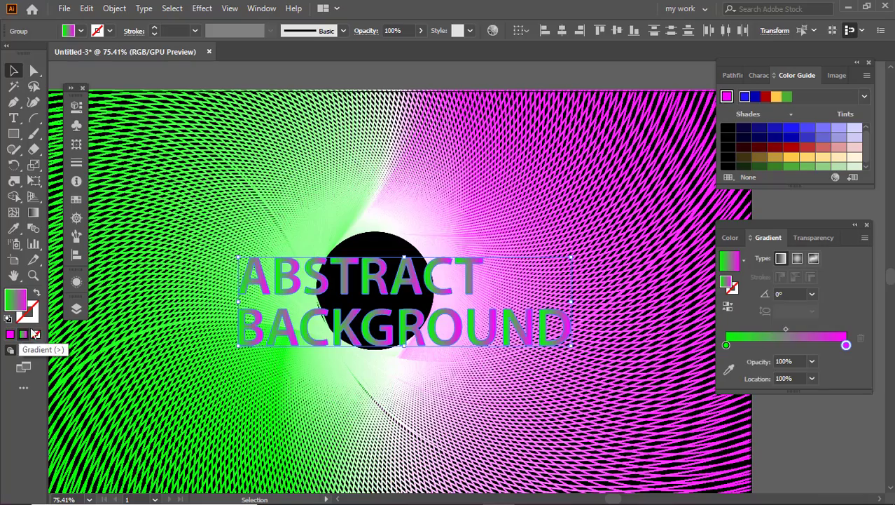
pyautogui.keyDown('ctrl'); pyautogui.keyDown('alt'); pyautogui.click(426, 287); pyautogui.keyUp('alt'); pyautogui.keyUp('ctrl')
pyautogui.moveTo(485, 318); pyautogui.dragTo(429, 318)
pyautogui.click(635, 463)
pyautogui.keyDown('ctrl'); pyautogui.click(379, 295); pyautogui.keyUp('ctrl')
pyautogui.moveTo(379, 295); pyautogui.dragTo(389, 294)
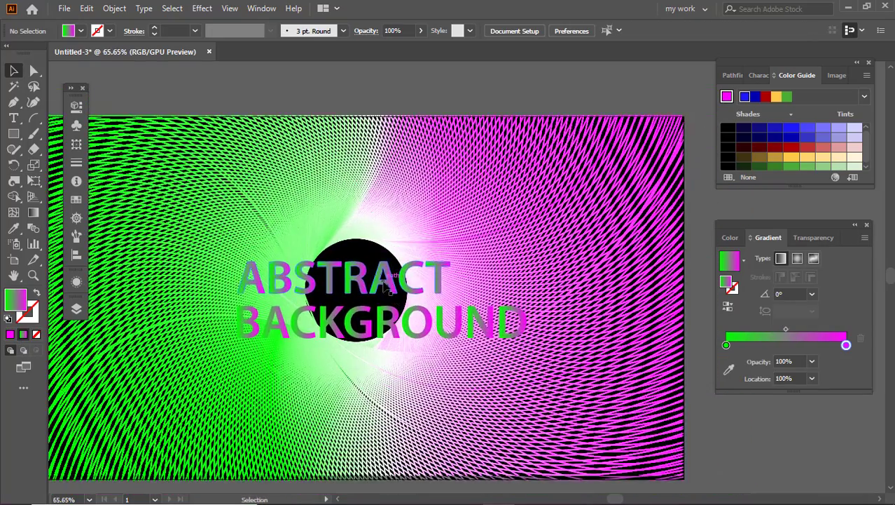
# Select both title words together and shift them slightly upward over the black circle
pyautogui.click(388, 279)
pyautogui.keyDown('shift'); pyautogui.click(388, 321); pyautogui.keyUp('shift')
pyautogui.moveTo(385, 328); pyautogui.dragTo(382, 322)
pyautogui.scroll(3, 370, 300)
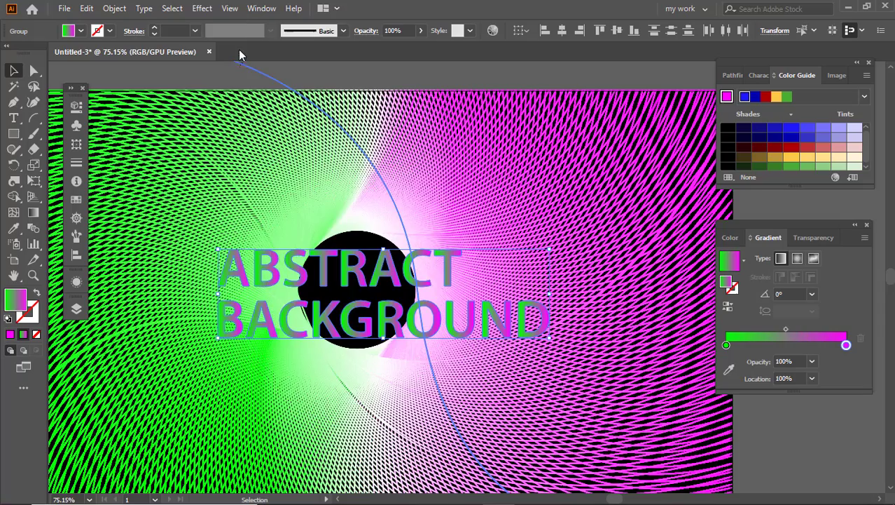
# Apply a Drop Shadow effect to the two title words, deselect them and fit the artboard in the window
pyautogui.click(231, 8)
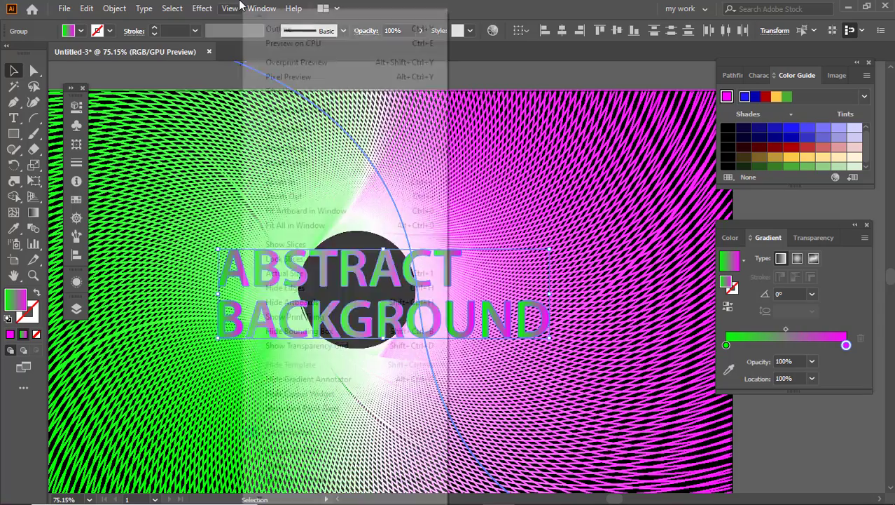
pyautogui.moveTo(202, 8)
pyautogui.moveTo(337, 161)
pyautogui.click(384, 159)
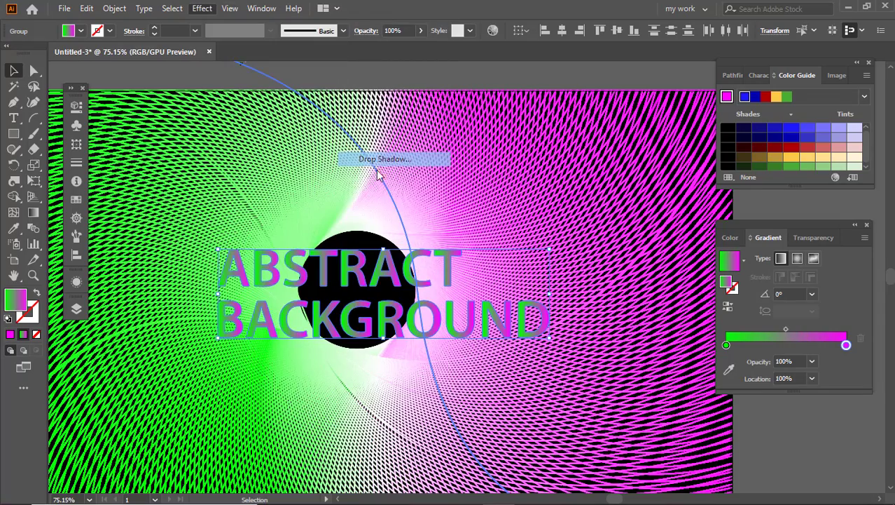
pyautogui.click(630, 223)
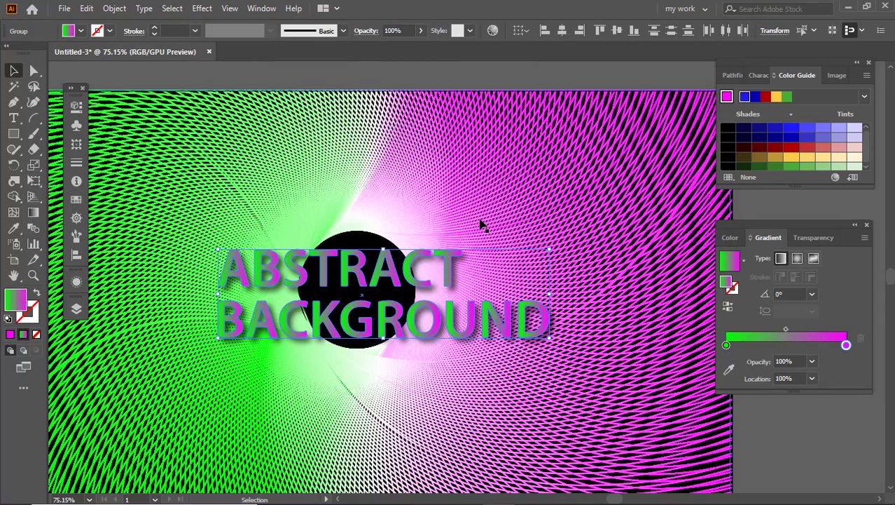
pyautogui.hotkey('ctrl', 'shift', 'a')
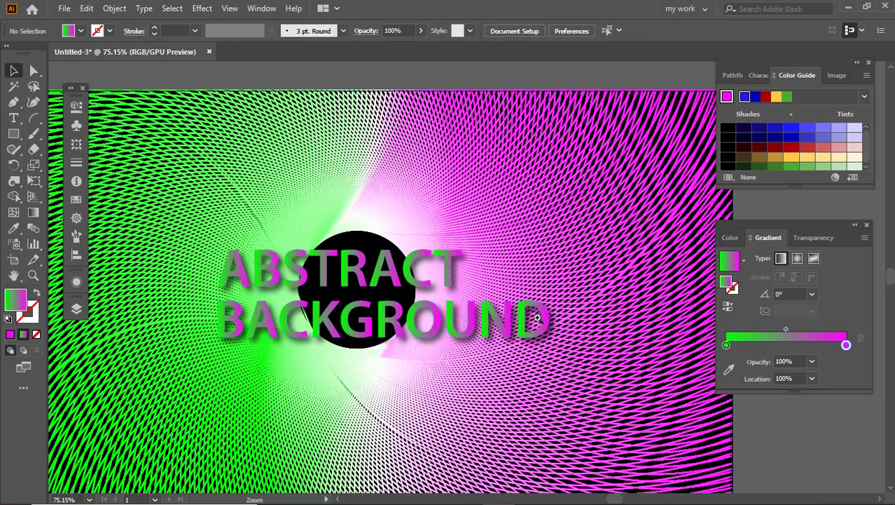
pyautogui.hotkey('ctrl', '0')
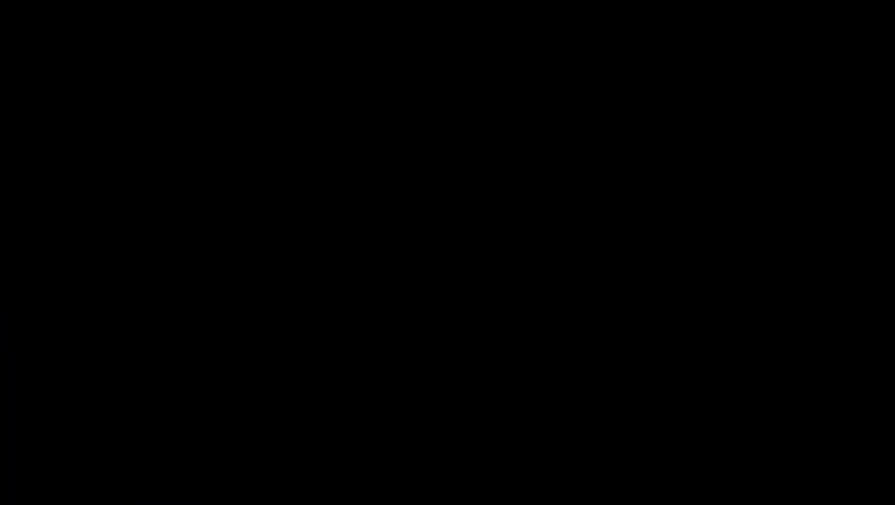